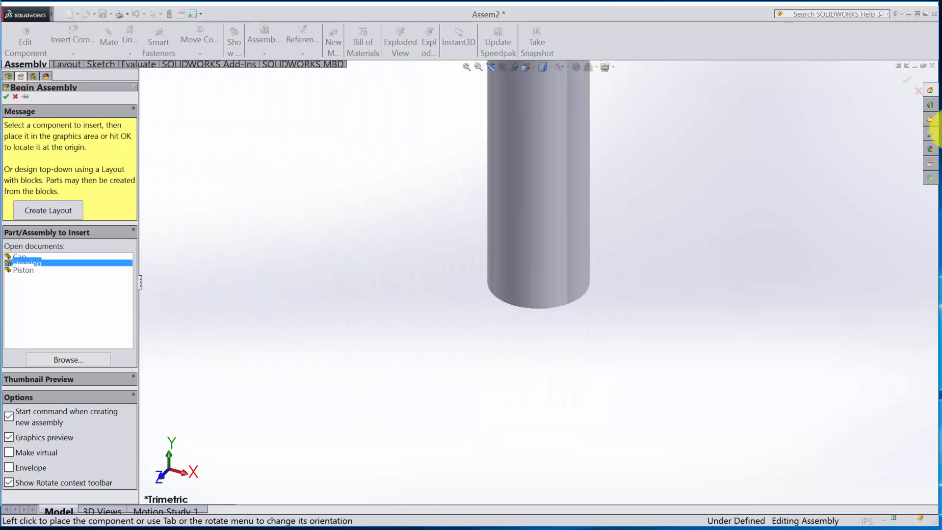
- Place the Housing as the first, fixed component and insert the Cap beside its upper end
left_click(554, 282)
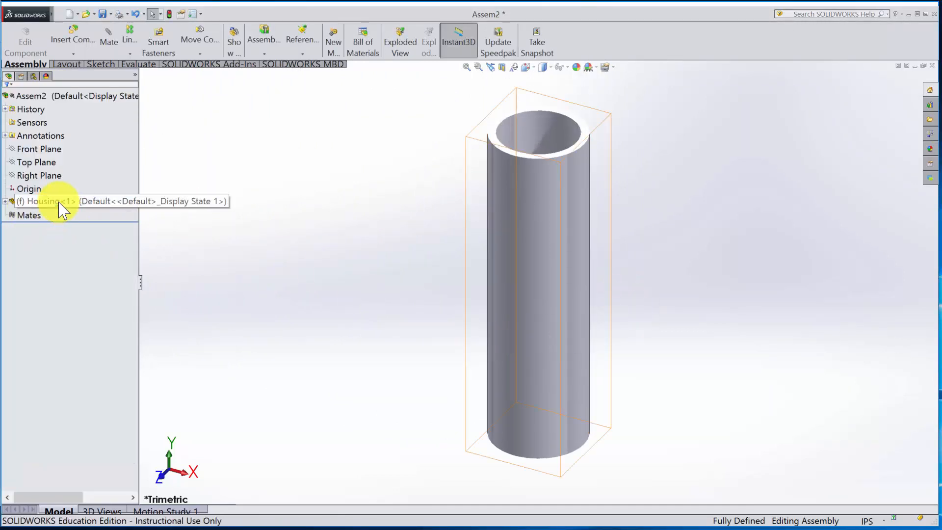
left_click(72, 35)
left_click(22, 245)
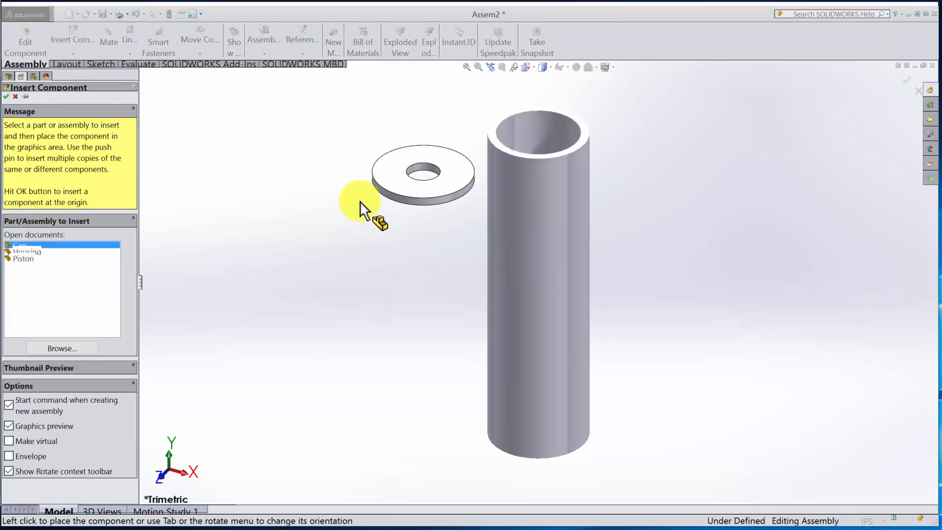
left_click(370, 138)
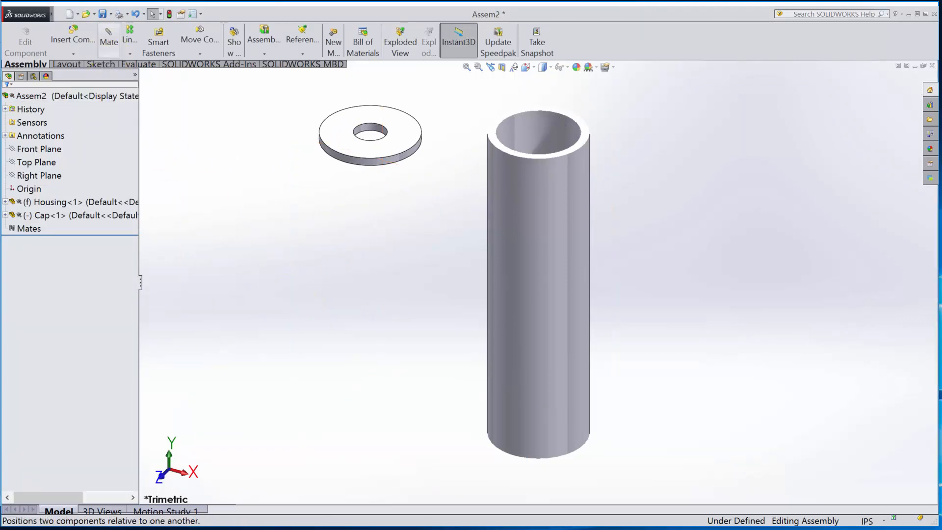
- Add a concentric mate between the Cap's hole and the Housing's inner cylindrical face
left_click(108, 39)
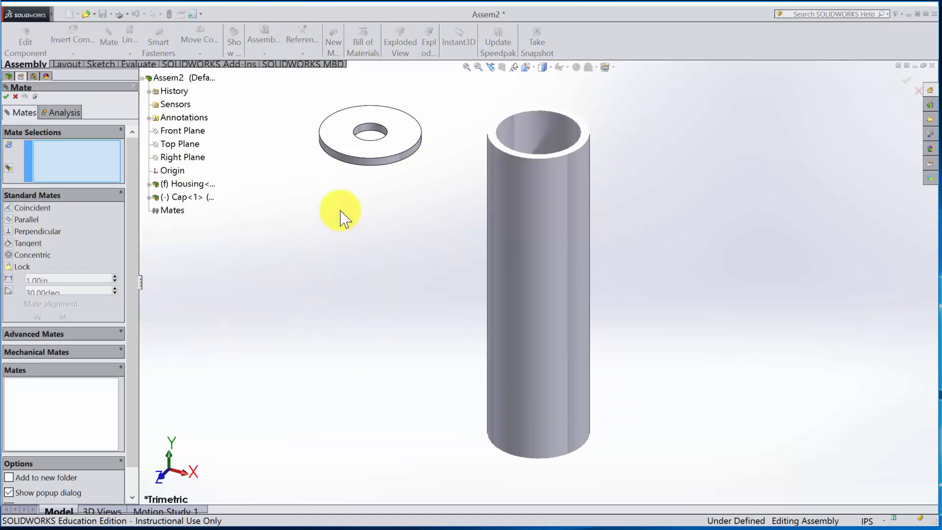
scroll(375, 141, "down", 3)
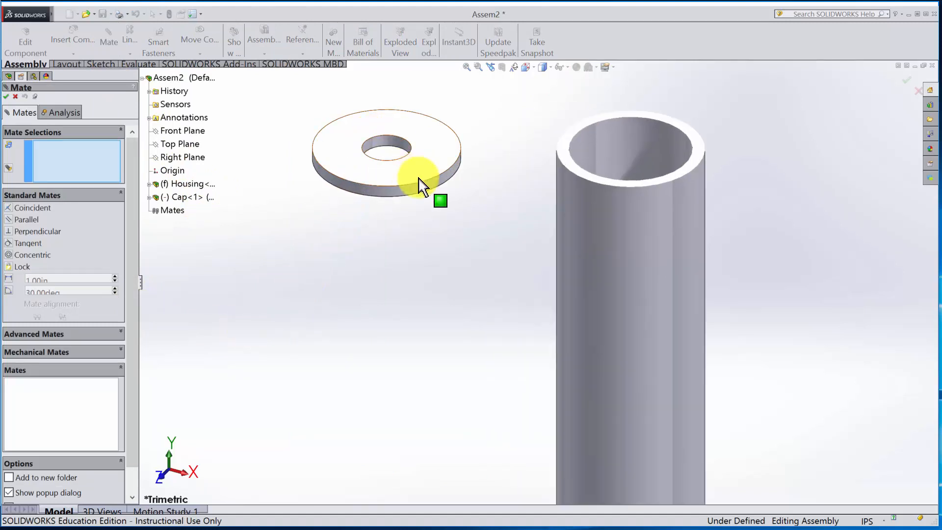
scroll(464, 168, "down", 4)
scroll(465, 168, "down", 2)
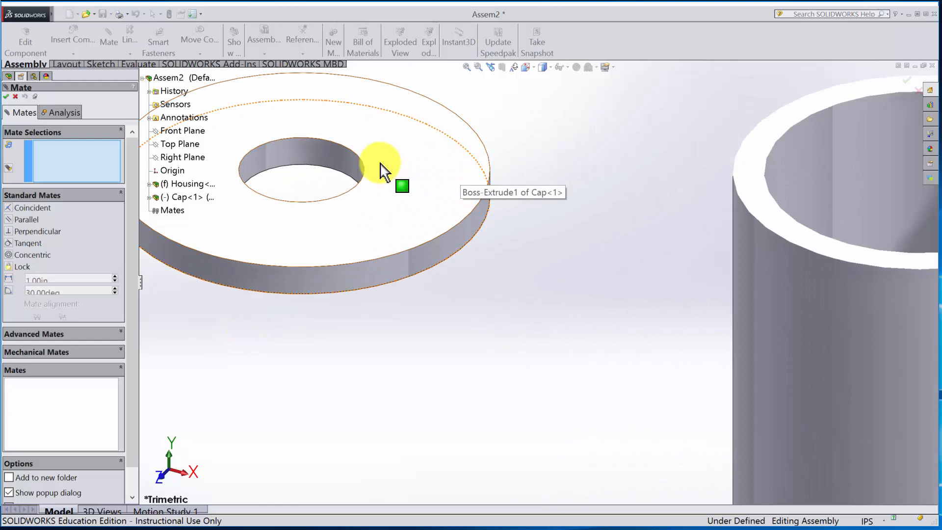
left_click(333, 157)
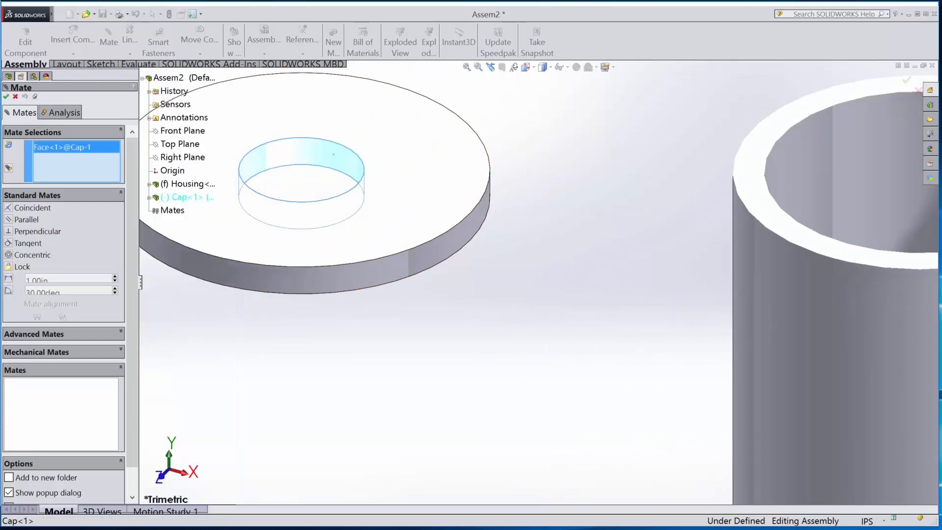
left_click(799, 166)
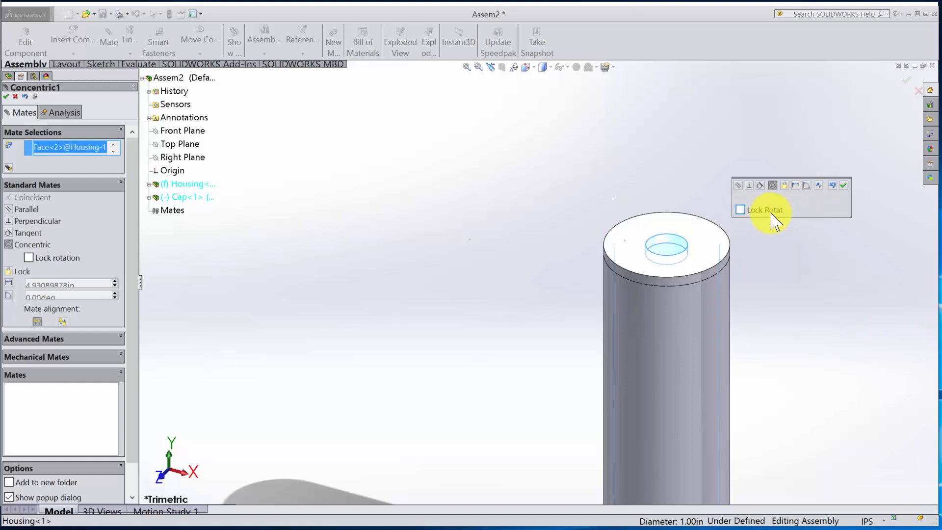
left_click(843, 185)
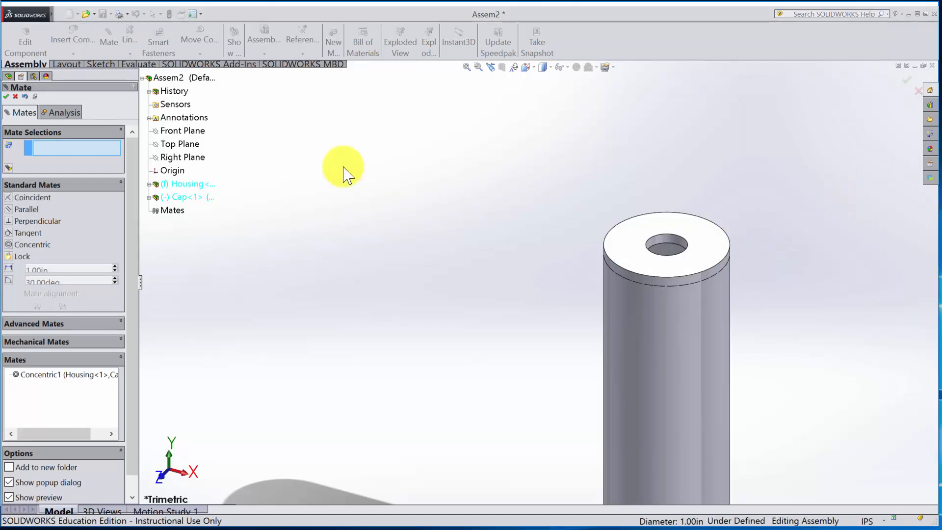
key("Escape")
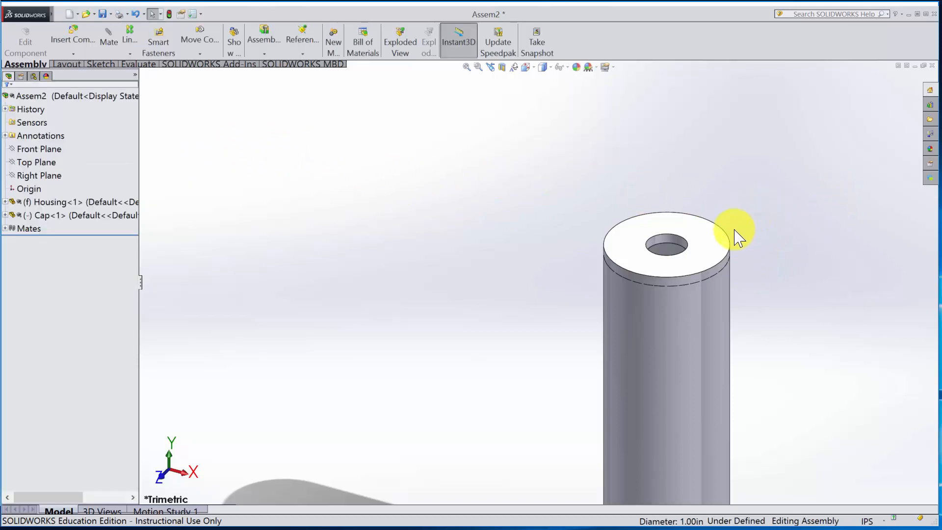
- Pull the Cap above the Housing and mate its underside coincident with the Housing's upper rim face
left_click_drag(715, 255, 701, 125)
left_click(108, 40)
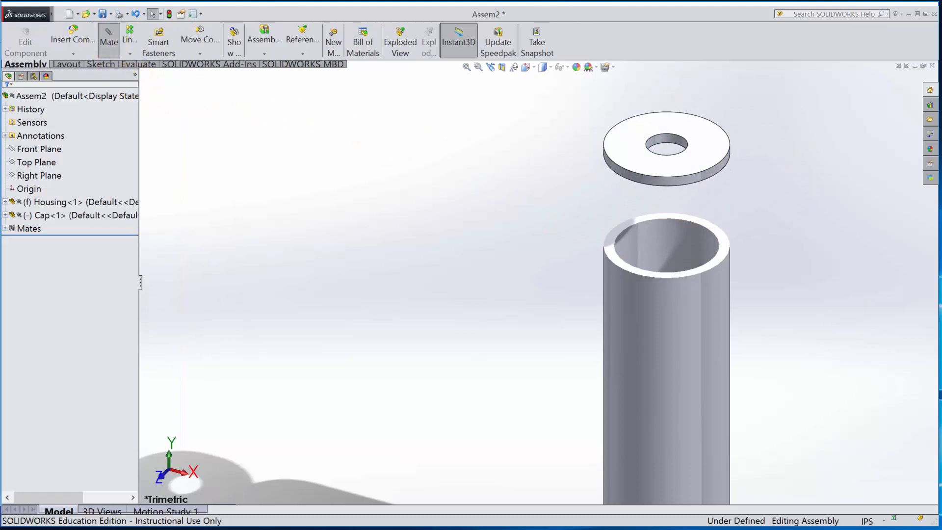
left_click(616, 258)
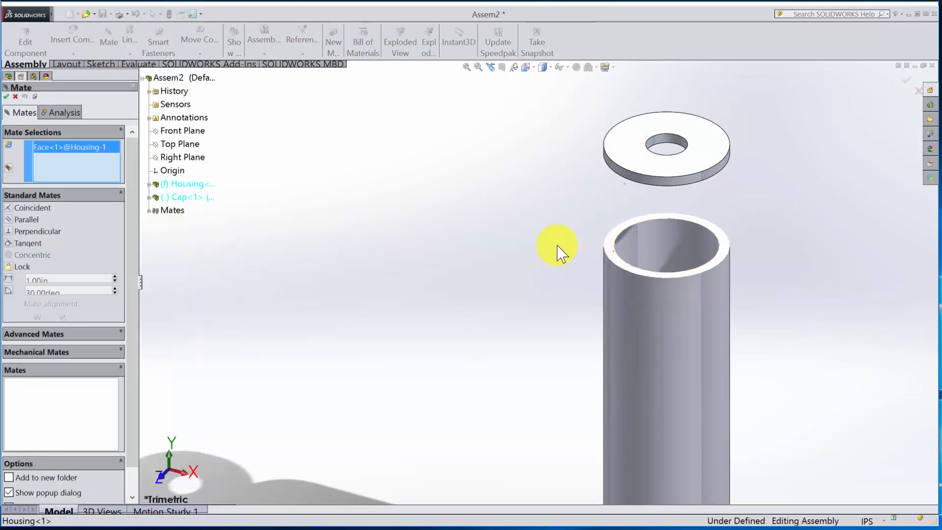
middle_click_drag(816, 295, 688, 210)
left_click(688, 209)
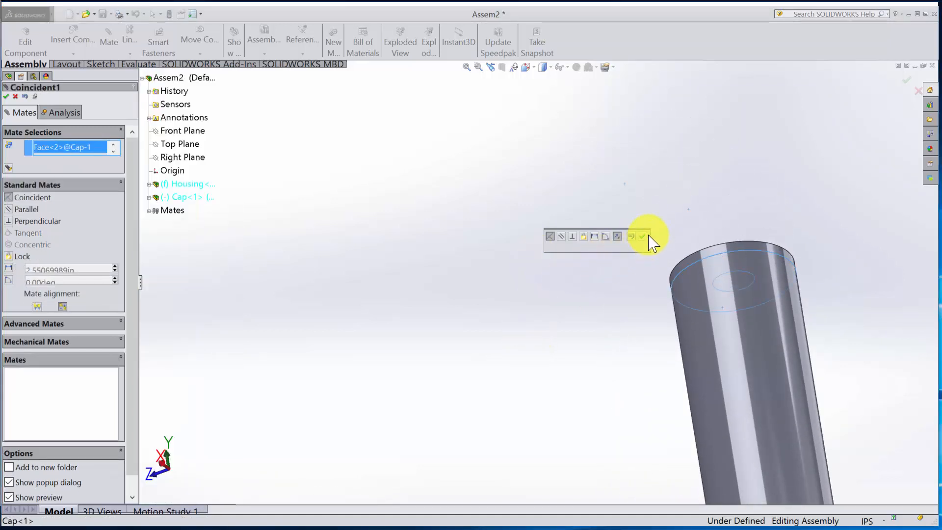
left_click(642, 236)
middle_click_drag(502, 262, 590, 378)
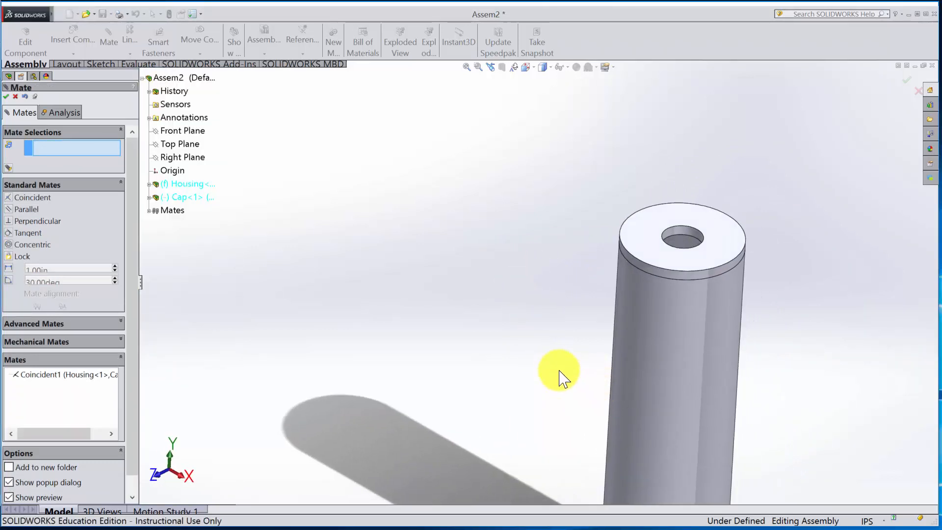
- Add a parallel mate between the Cap's Right Plane and the assembly's Right Plane
left_click(149, 197)
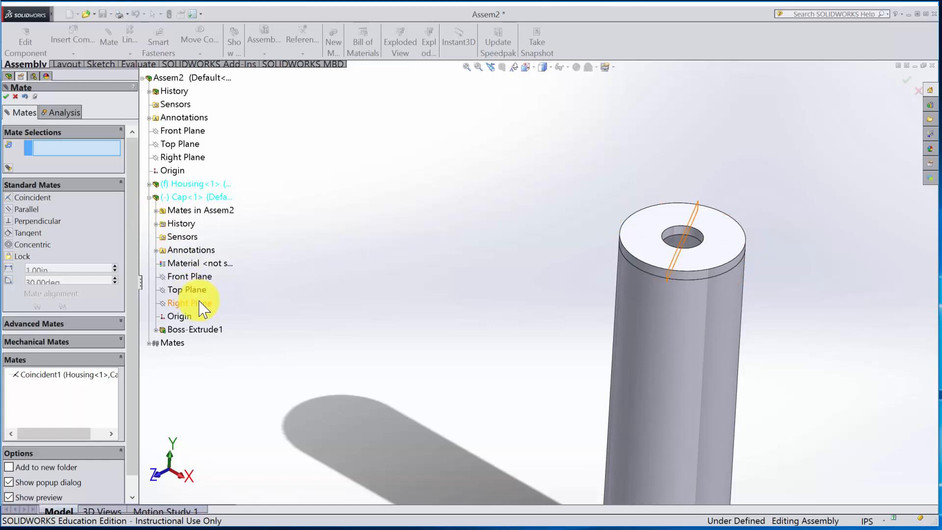
left_click(201, 303)
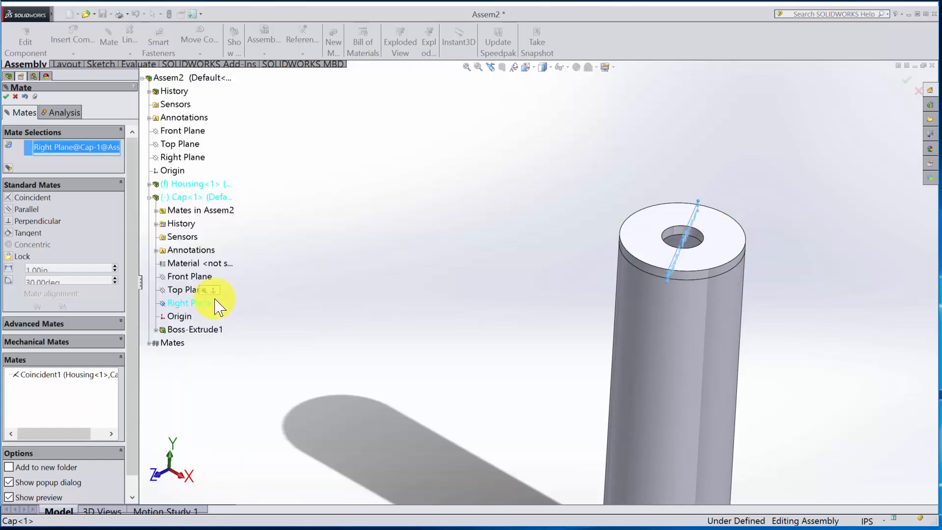
left_click(8, 209)
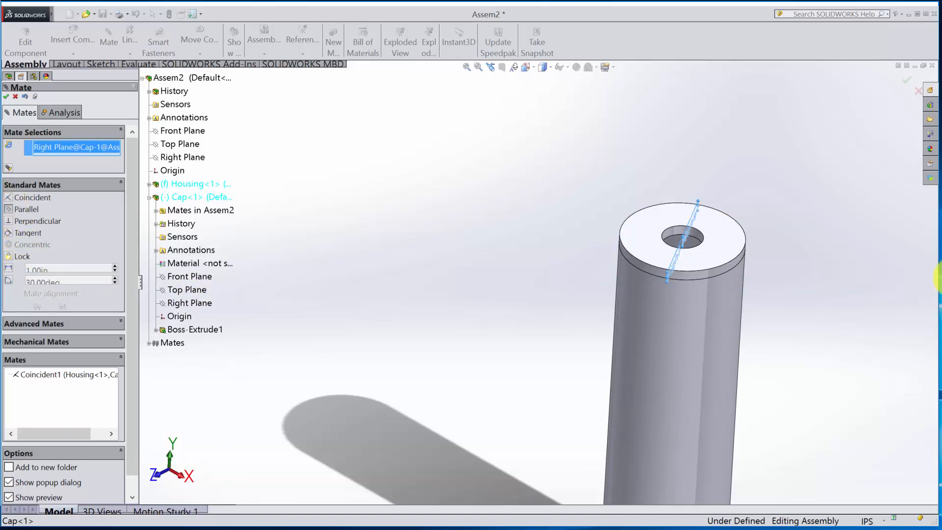
left_click(182, 157)
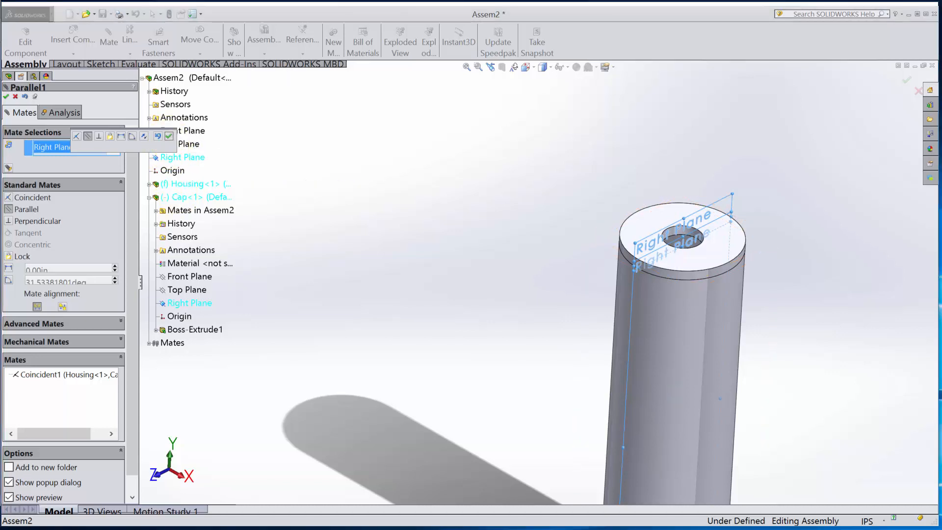
left_click(169, 137)
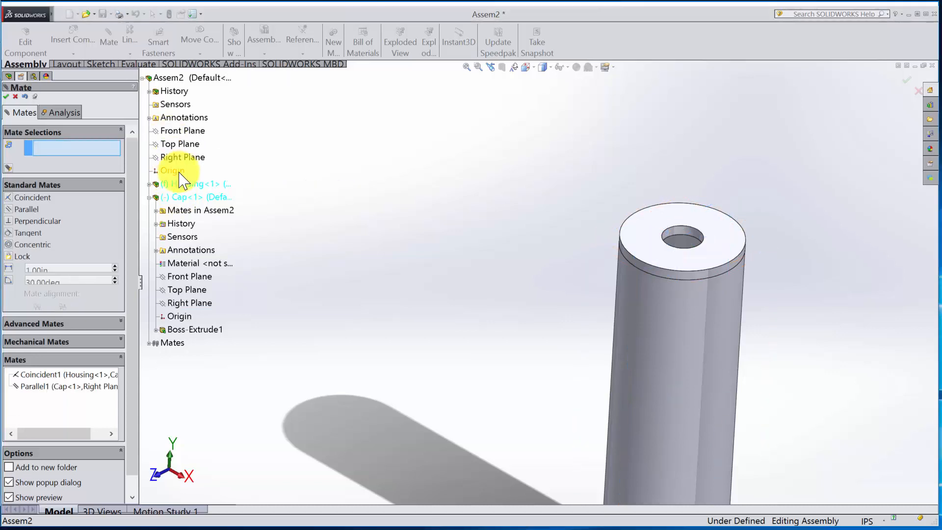
left_click(6, 96)
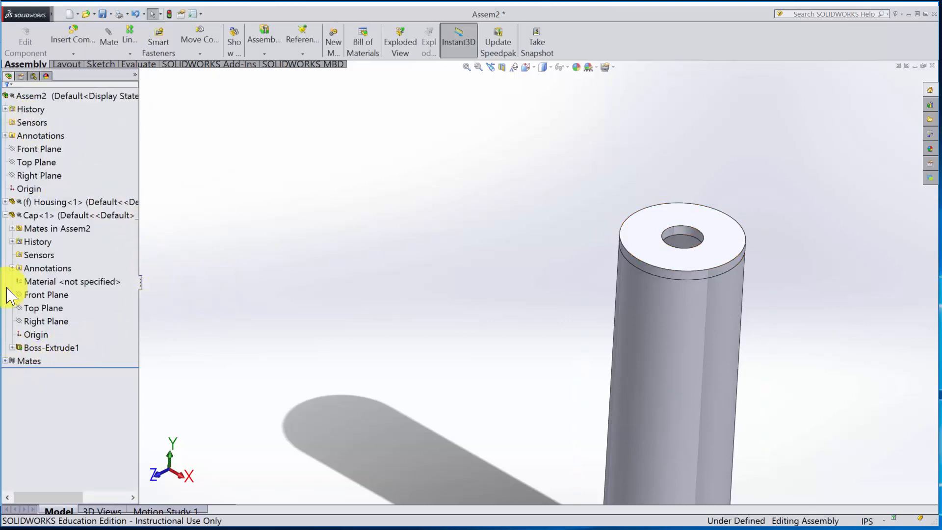
left_click(6, 215)
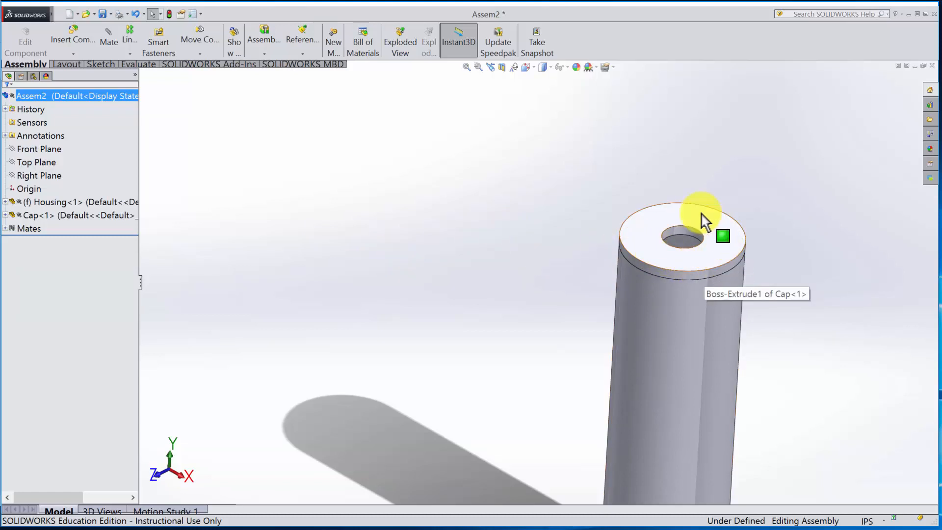
left_click(649, 262)
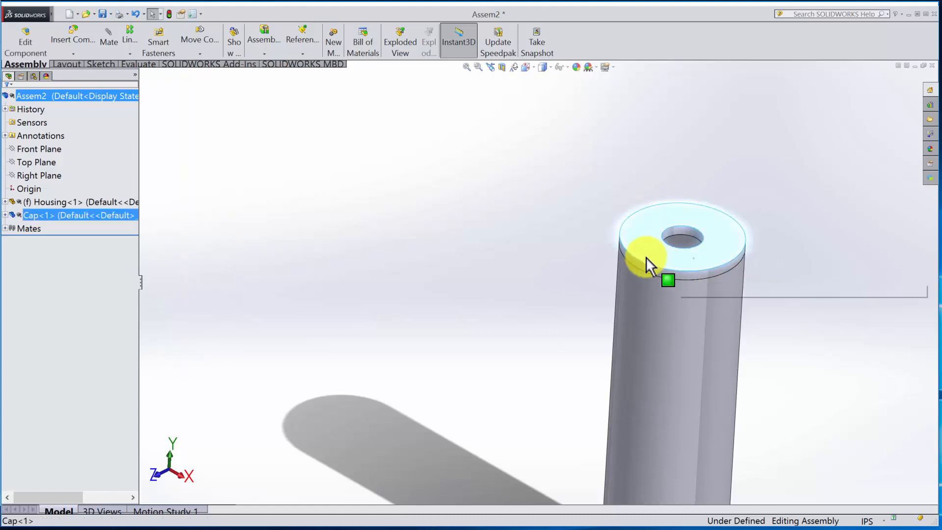
left_click(441, 332)
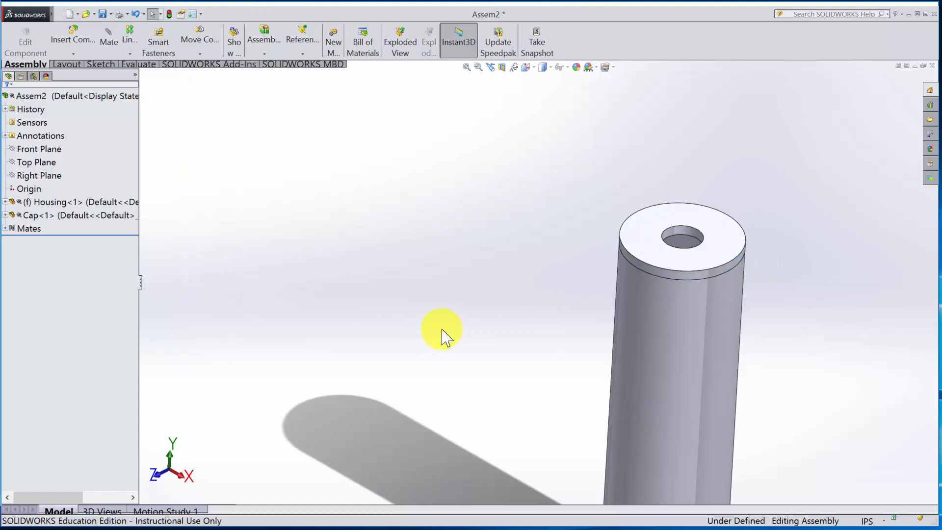
- Insert the Piston into the assembly beside the capped Housing
middle_click_drag(442, 332, 676, 422)
scroll(784, 473, "up", 2)
scroll(786, 437, "down", 2)
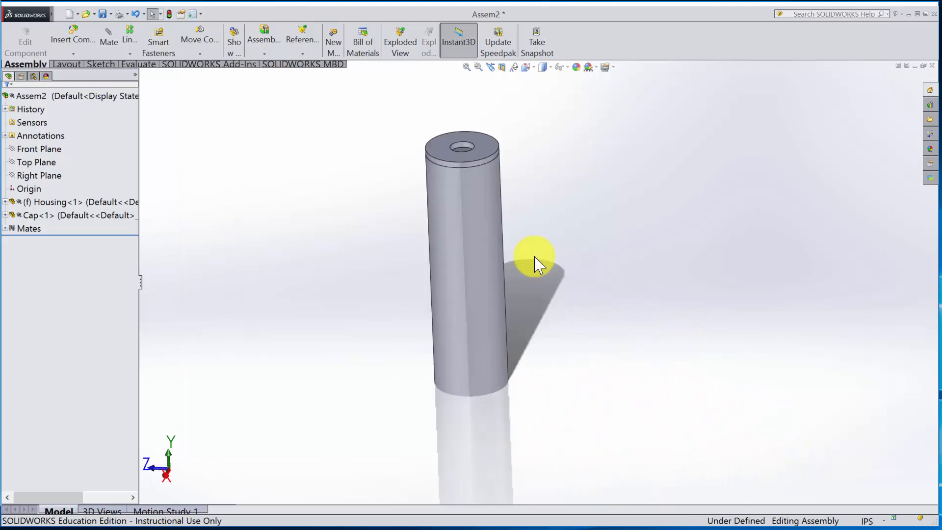
left_click(72, 37)
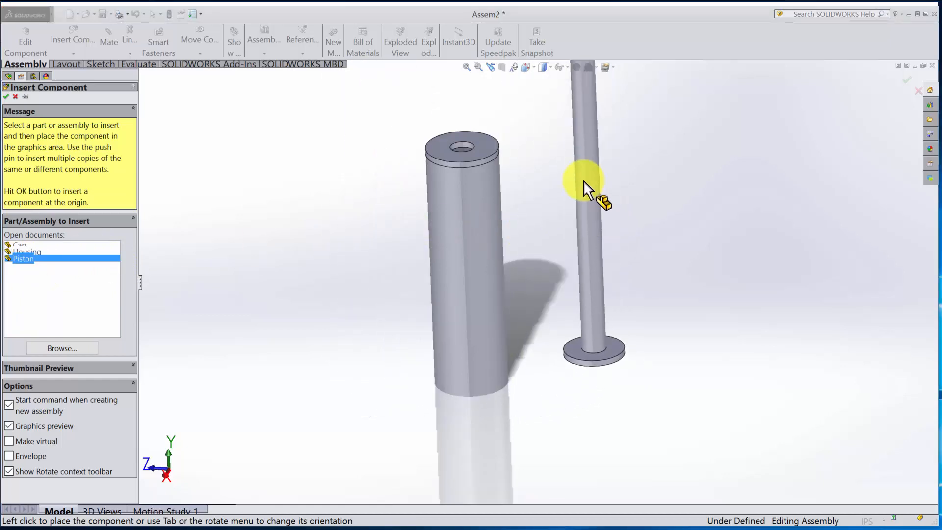
left_click(597, 200)
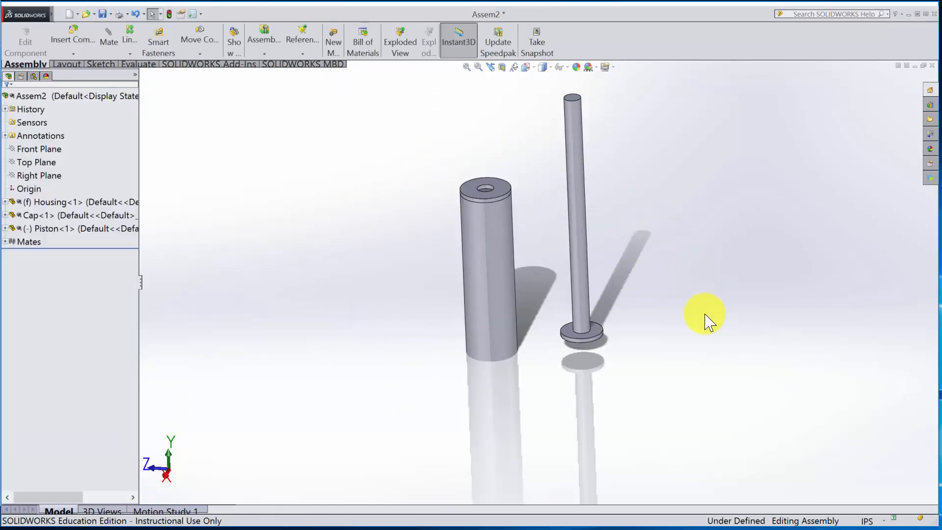
- Add a concentric mate between the Piston's rod and the Housing's inner cylindrical face
middle_click_drag(707, 323, 675, 368)
scroll(673, 363, "down", 5)
scroll(547, 337, "up", 5)
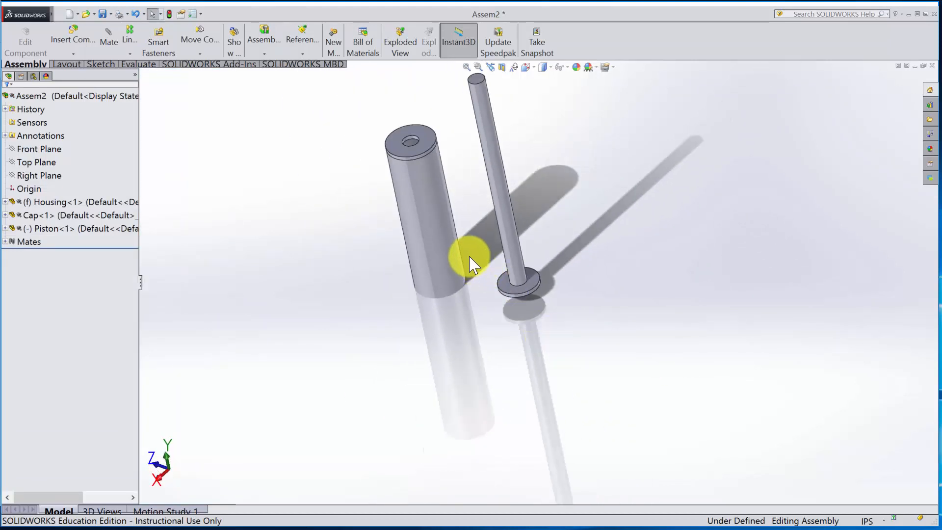
left_click(109, 37)
left_click(494, 166)
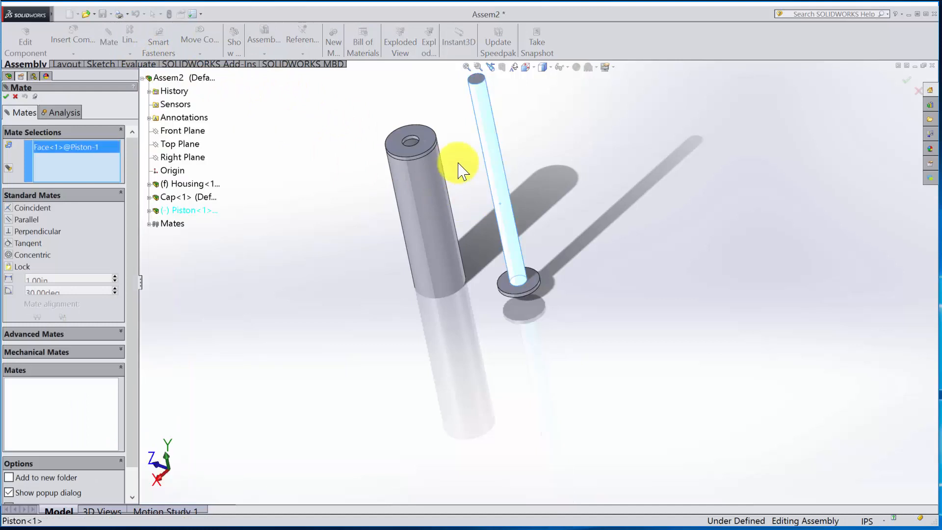
scroll(438, 147, "down", 4)
left_click(416, 195)
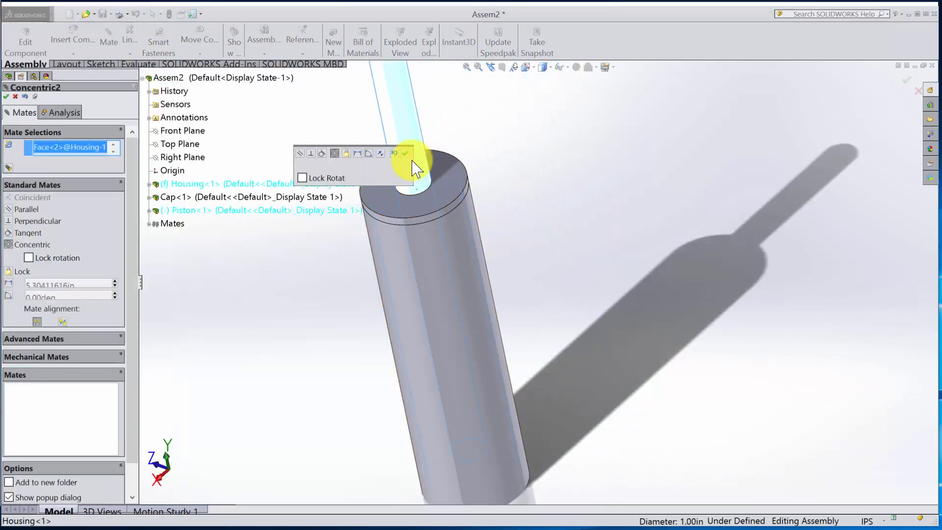
left_click(405, 153)
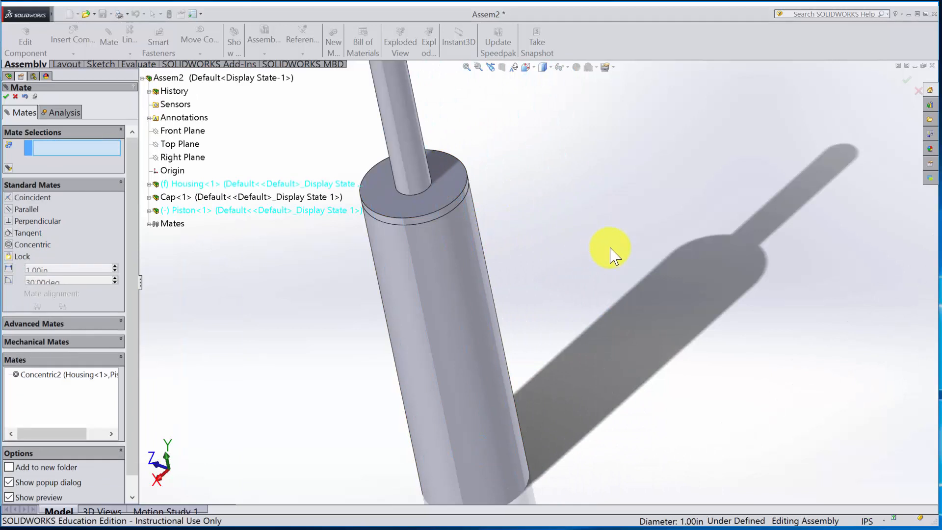
scroll(613, 255, "up", 3)
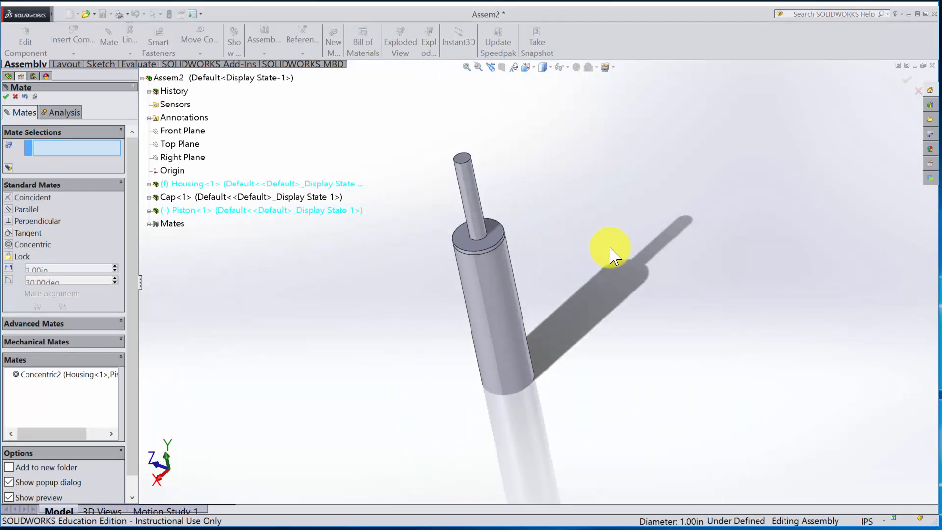
key("Escape")
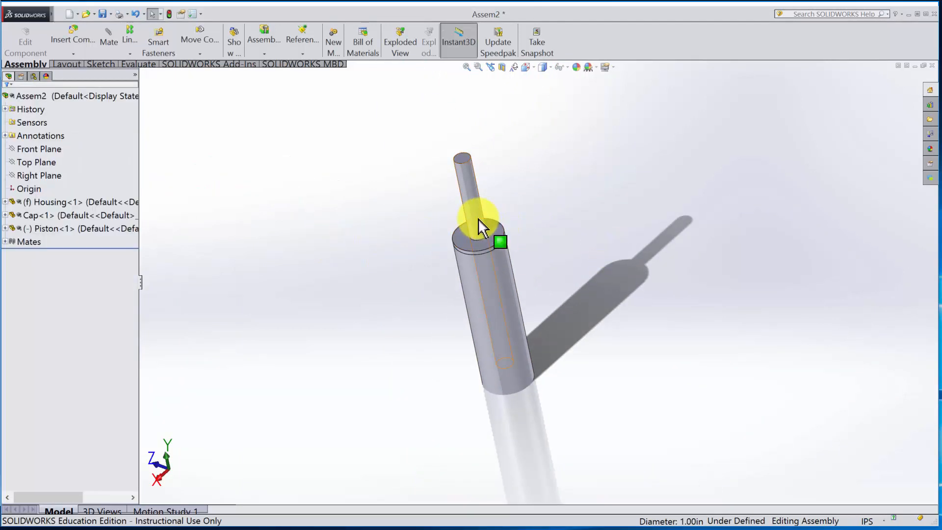
- Slide the Piston along the Housing's axis and expand the Piston in the feature tree to list its planes
mouse_move(479, 227)
left_mouse_down()
mouse_move(444, 49)
mouse_move(490, 284)
mouse_move(446, 96)
mouse_move(469, 223)
left_mouse_up()
middle_click_drag(652, 347, 562, 247)
left_click_drag(441, 189, 460, 118)
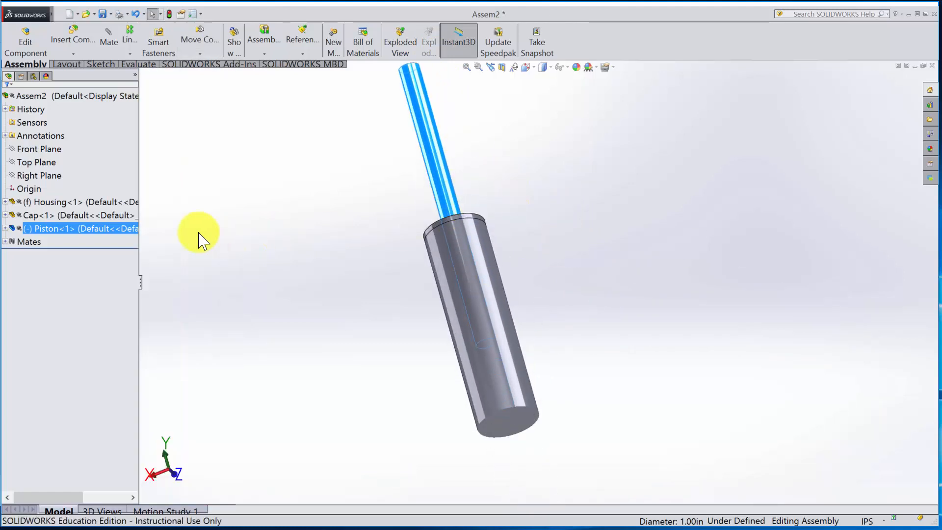
left_click(4, 228)
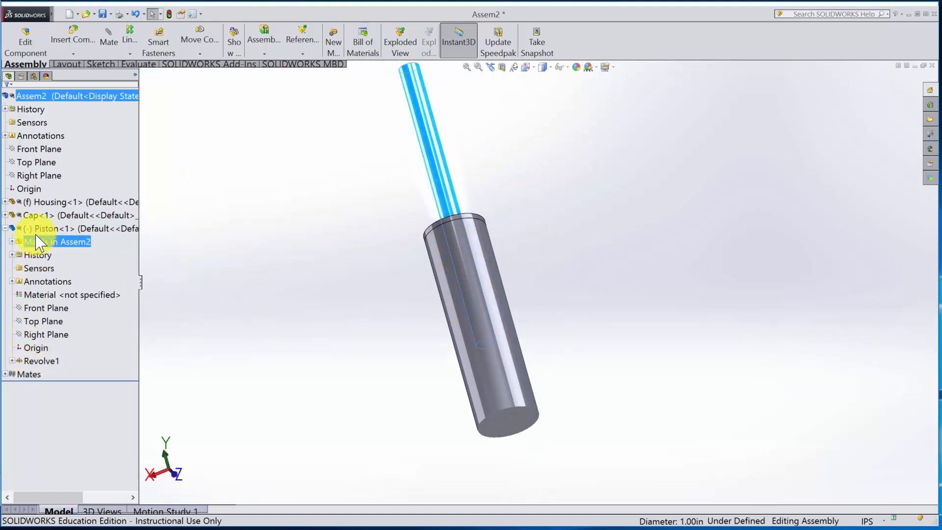
left_click(81, 242)
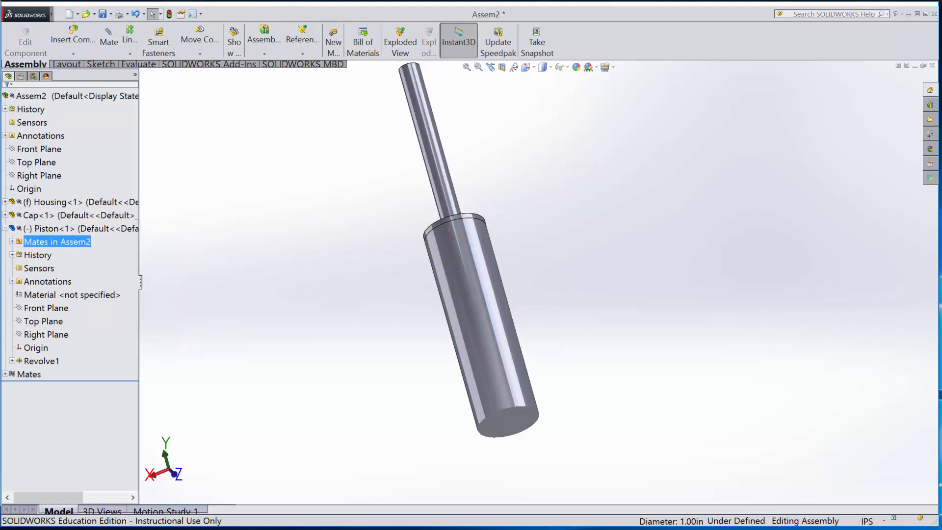
- Rebuild and save the assembly as Cylinder in the Cylinder folder
left_click(102, 15)
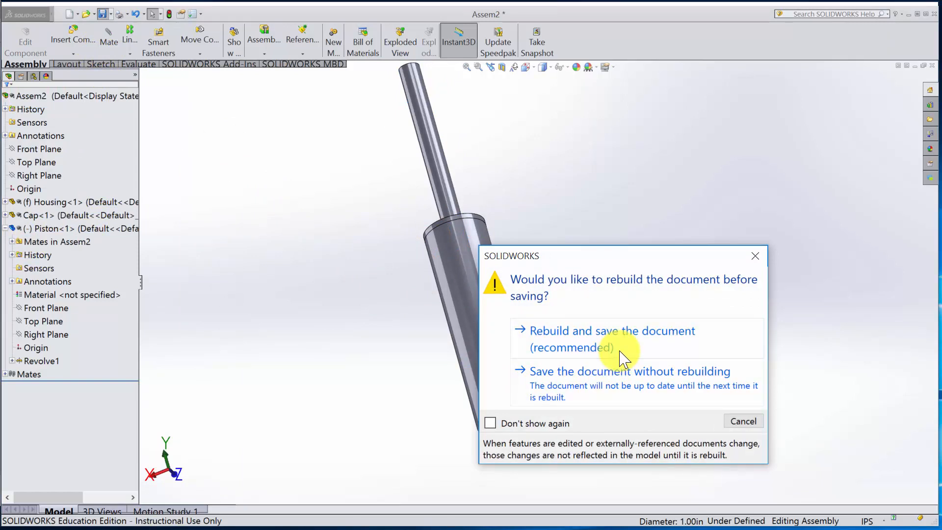
left_click(619, 339)
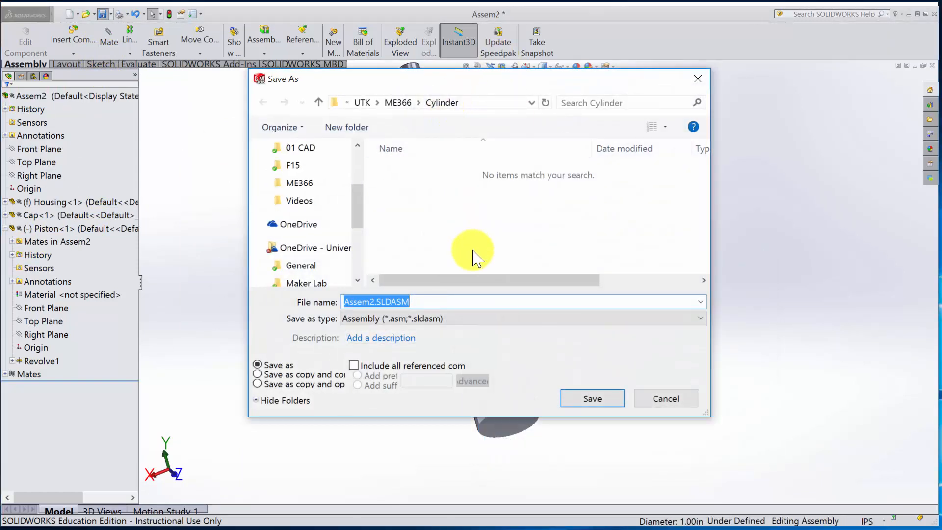
type("Cylinder")
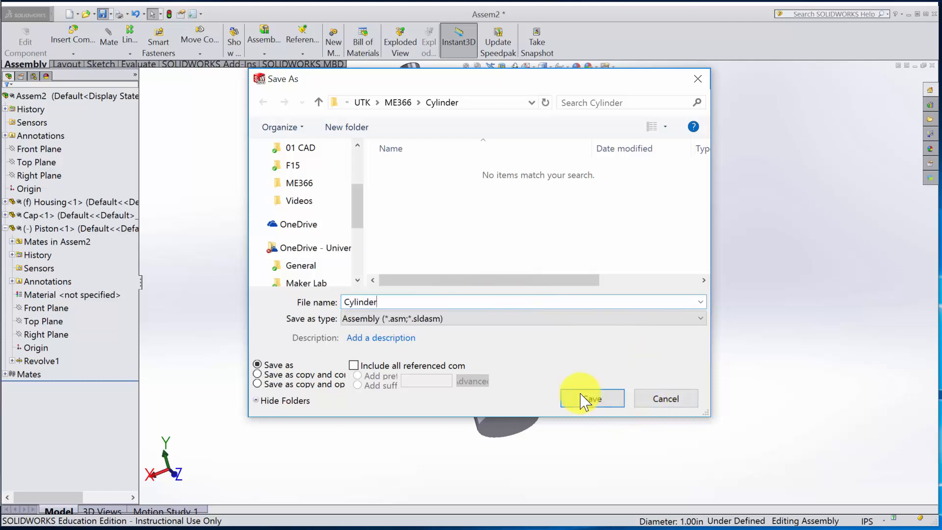
left_click(592, 401)
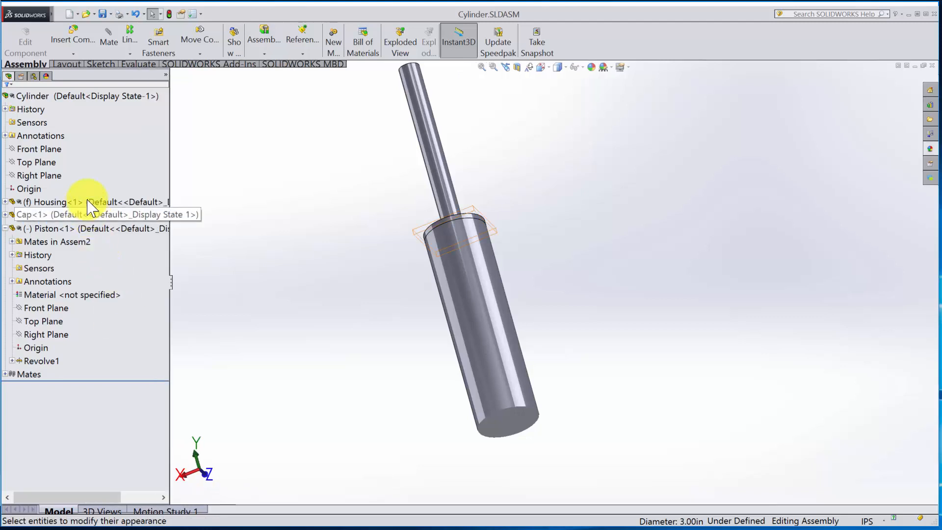
- Make the Housing transparent so the Piston inside can be seen
left_click(54, 202)
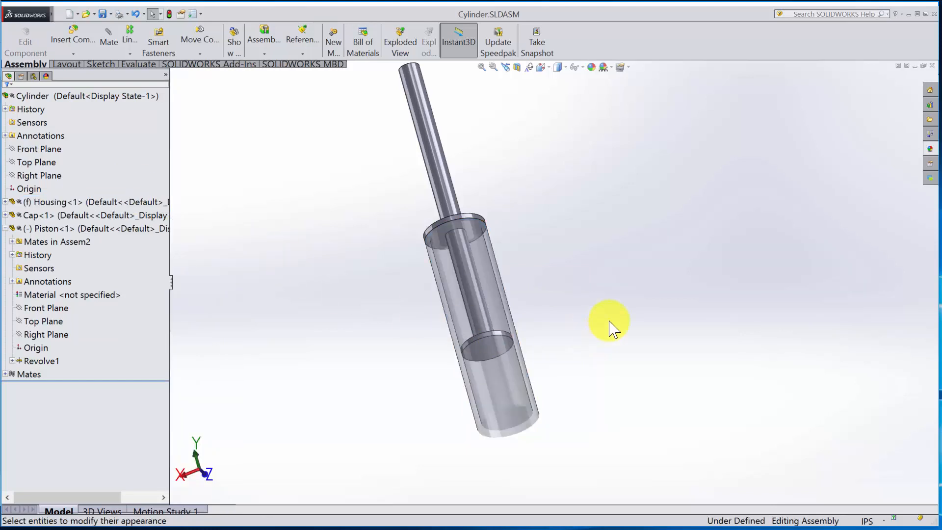
middle_click_drag(610, 324, 574, 363)
middle_click_drag(599, 444, 486, 328)
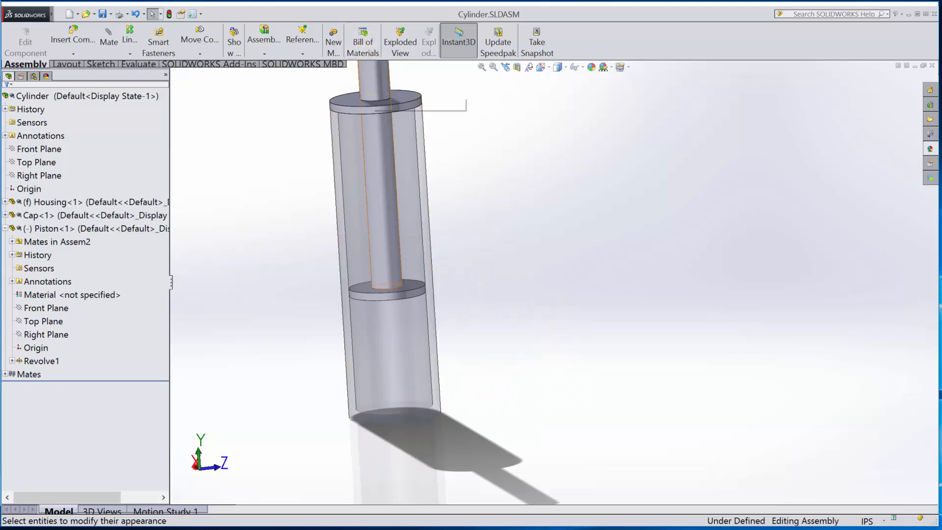
- Slide the Piston down to the Housing's closed end and back up to check its unrestricted travel
left_click_drag(381, 87, 387, 200)
scroll(397, 388, "down", 3)
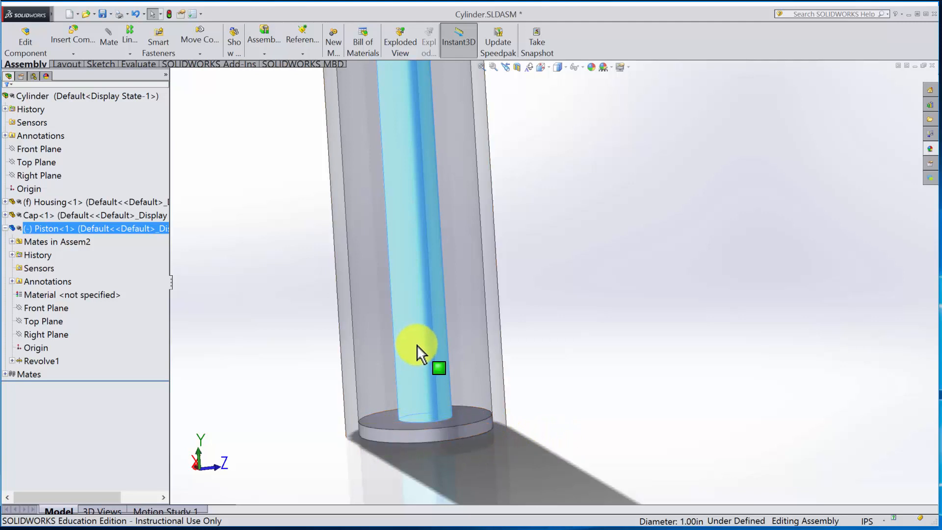
left_click_drag(404, 295, 391, 88)
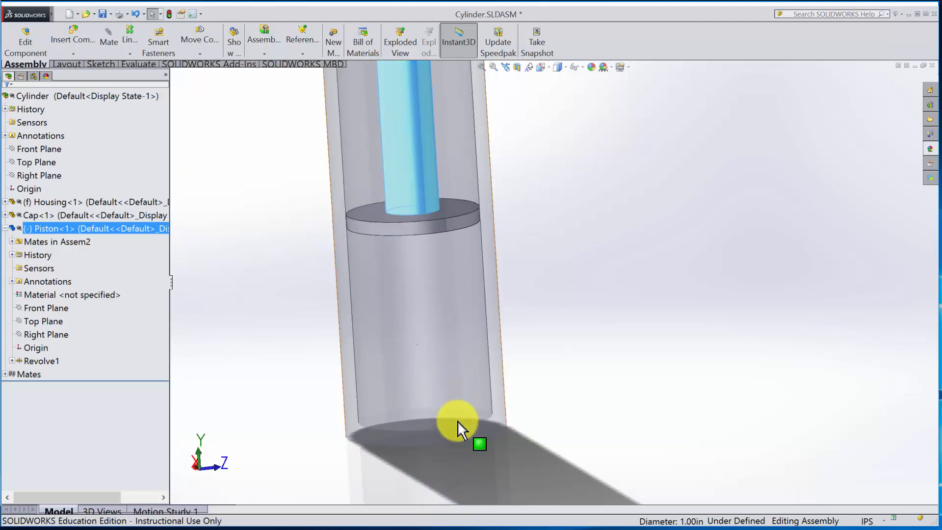
- Start an advanced limit distance mate and remove the preselected Piston rod face from its selections
left_click(108, 46)
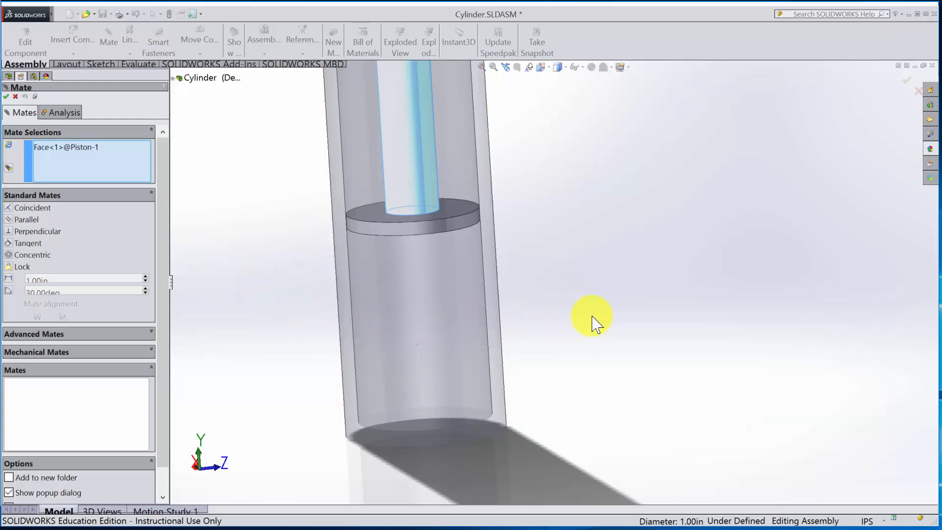
scroll(592, 321, "down", 5)
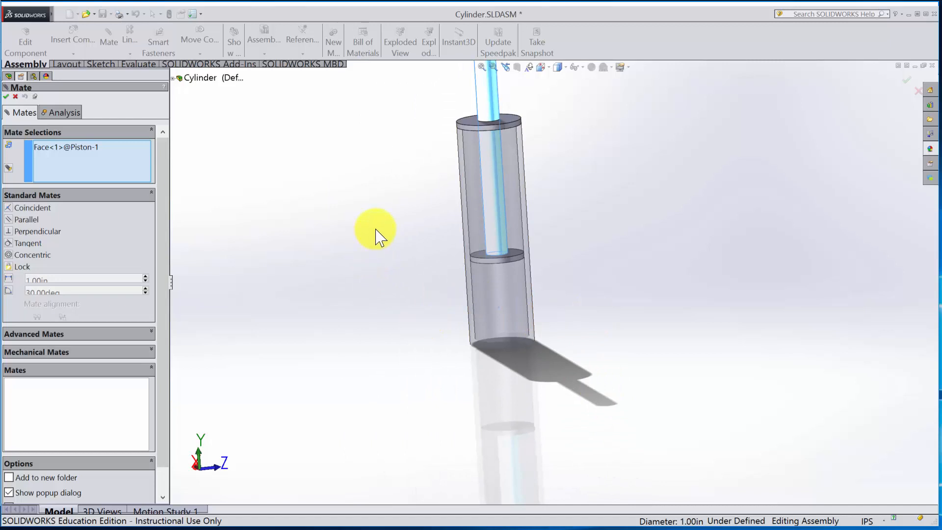
left_click(112, 337)
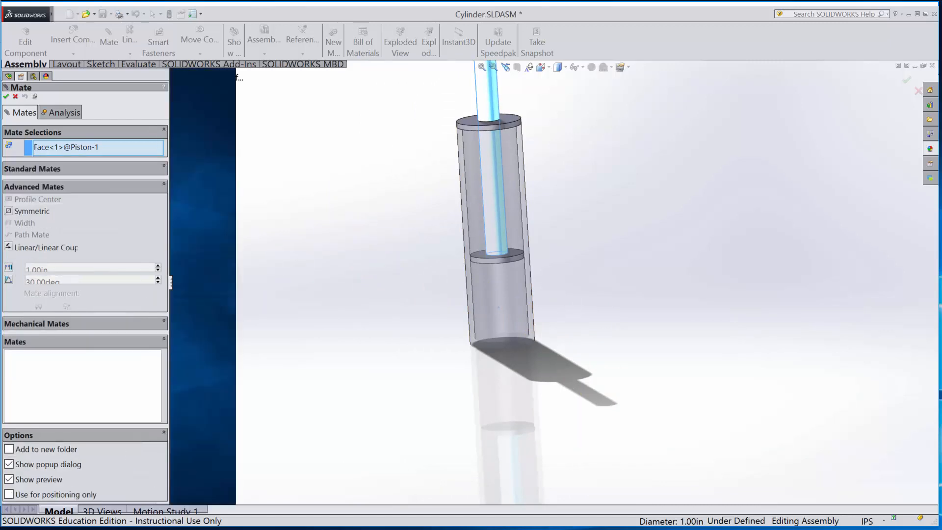
left_click(111, 325)
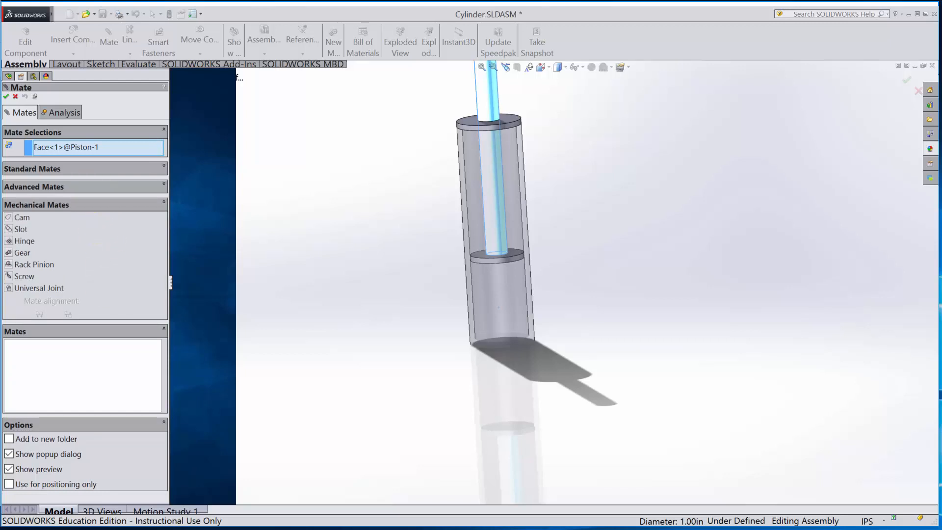
left_click(99, 186)
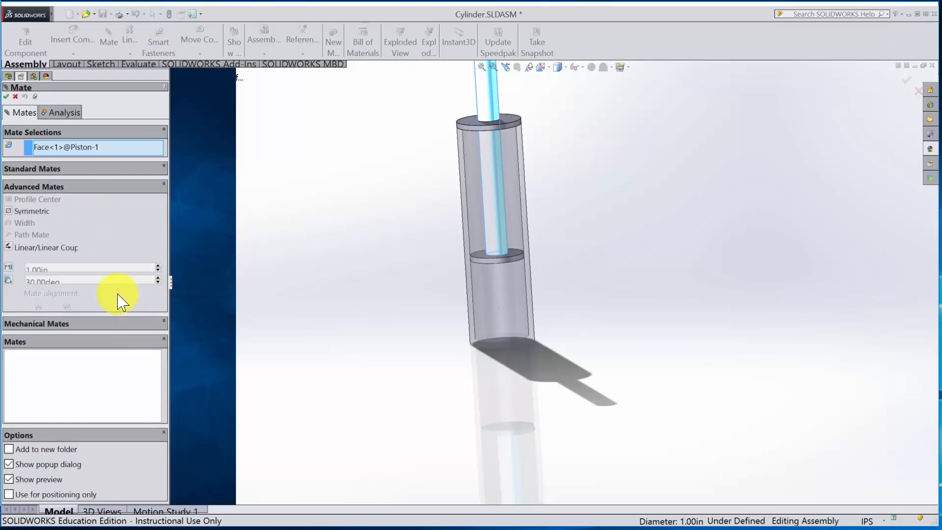
left_click(9, 269)
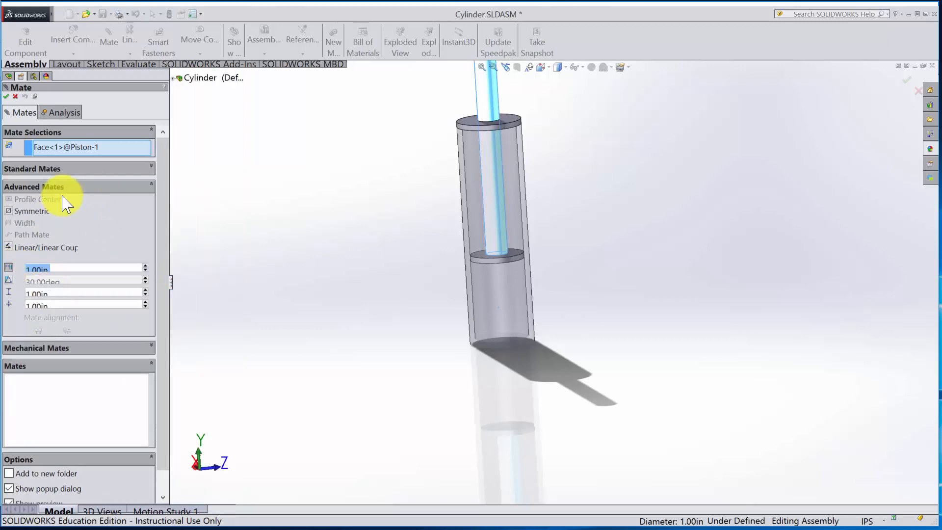
left_click(104, 147)
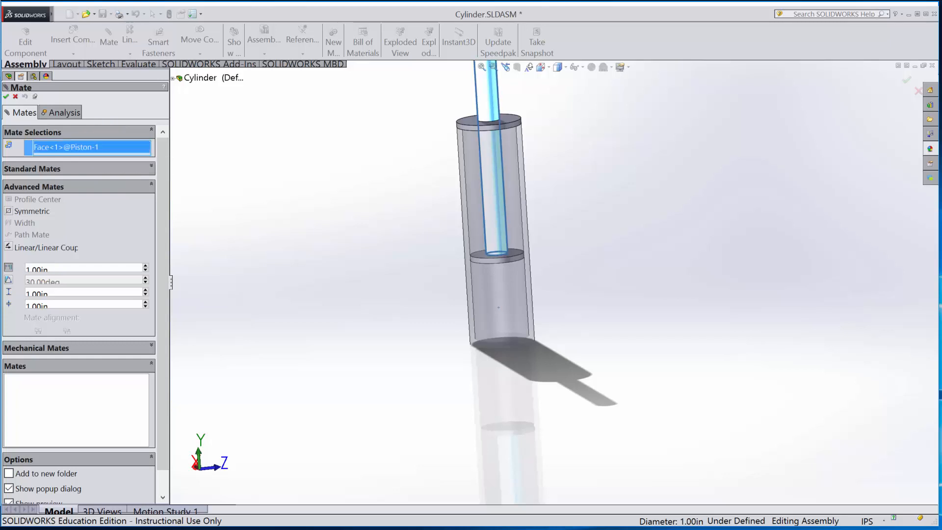
key("Delete")
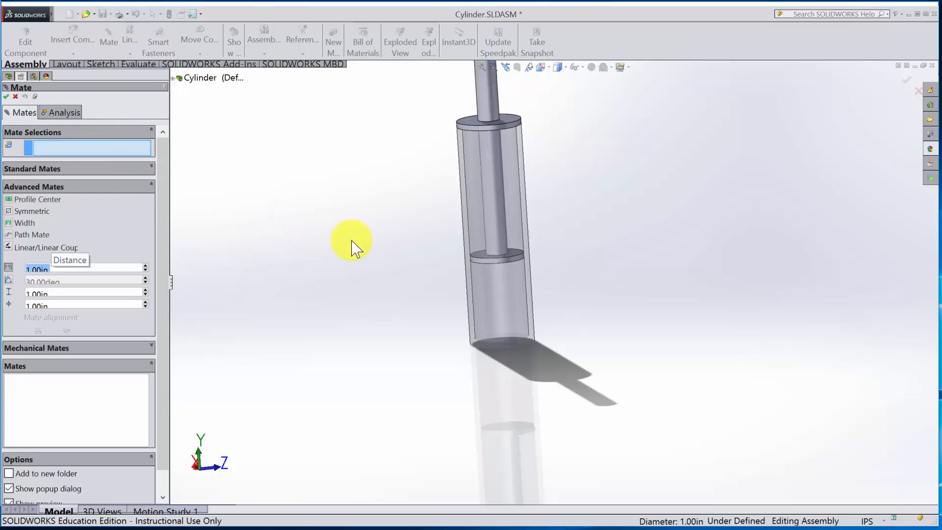
- Apply the limit distance mate between the Cap's underside and the Piston head's upper face, with maximum 6 in and minimum 0 in
scroll(553, 271, "down", 3)
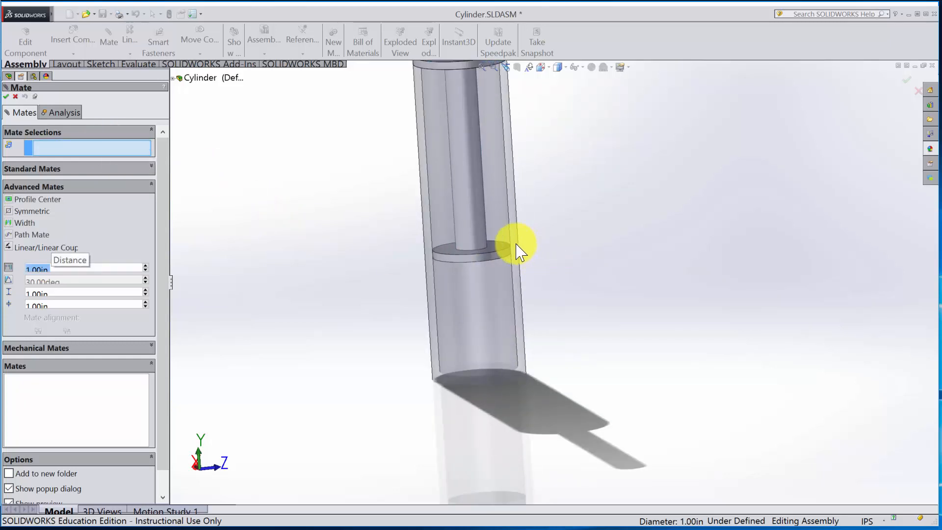
left_click(506, 250)
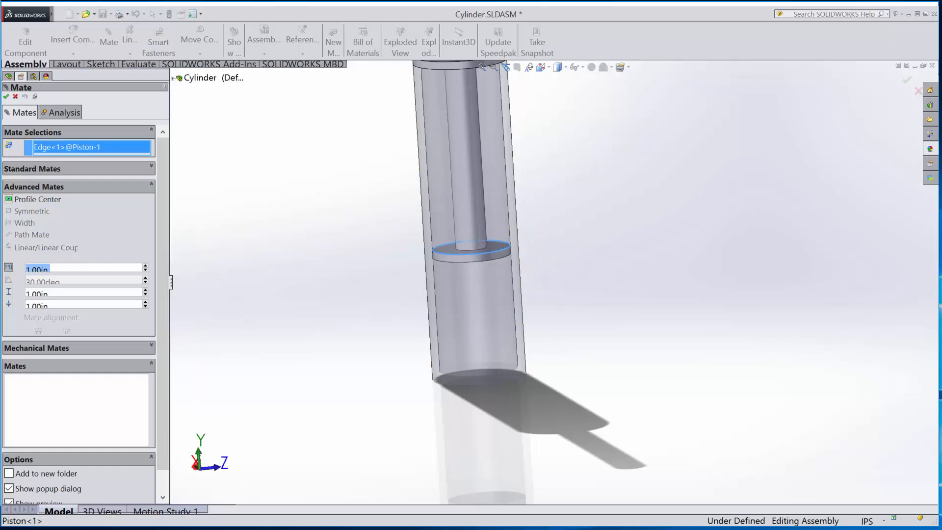
scroll(595, 270, "up", 4)
middle_click_drag(603, 273, 569, 206)
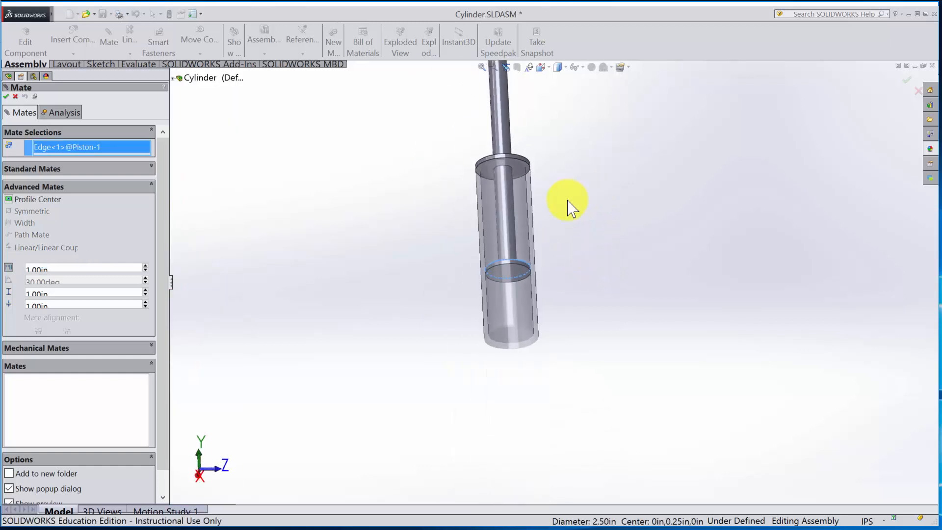
left_click(522, 182)
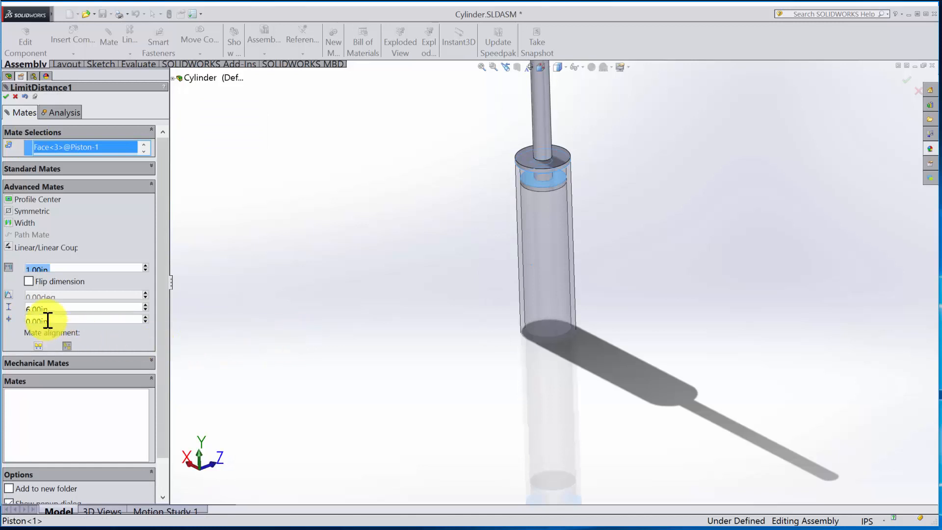
left_click(5, 96)
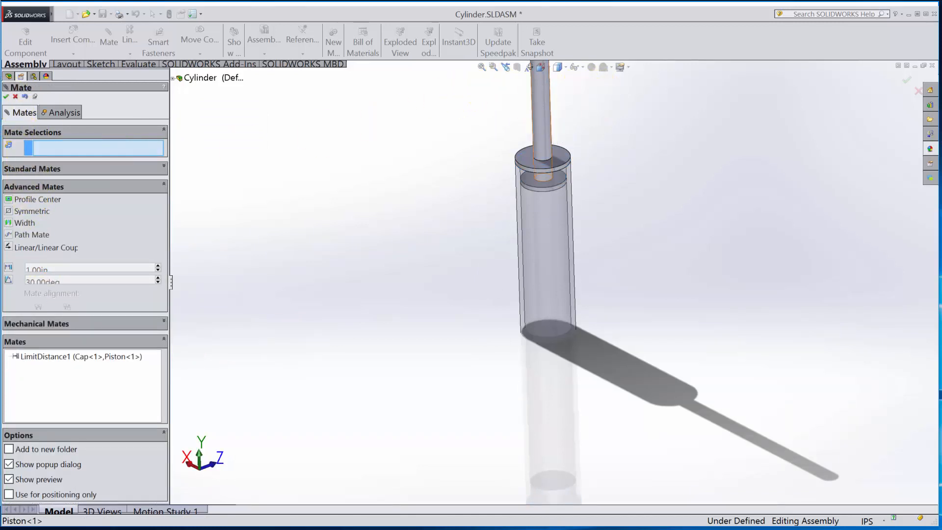
- Slide the Piston up and down inside the Housing to test the distance limits, and finish mating
mouse_move(538, 105)
left_mouse_down()
mouse_move(528, 40)
mouse_move(560, 253)
left_mouse_up()
mouse_move(567, 309)
left_mouse_down()
mouse_move(574, 427)
mouse_move(542, 143)
mouse_move(557, 227)
left_mouse_up()
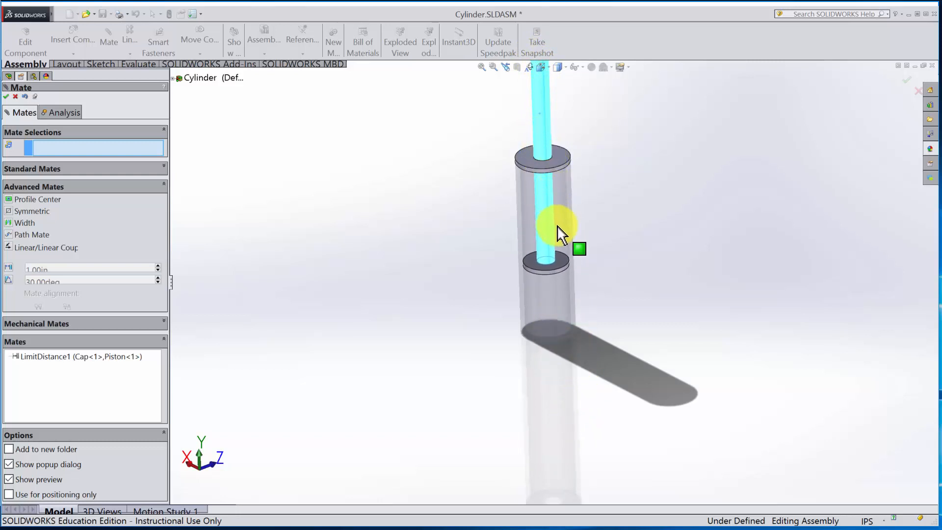
left_click_drag(561, 271, 559, 274)
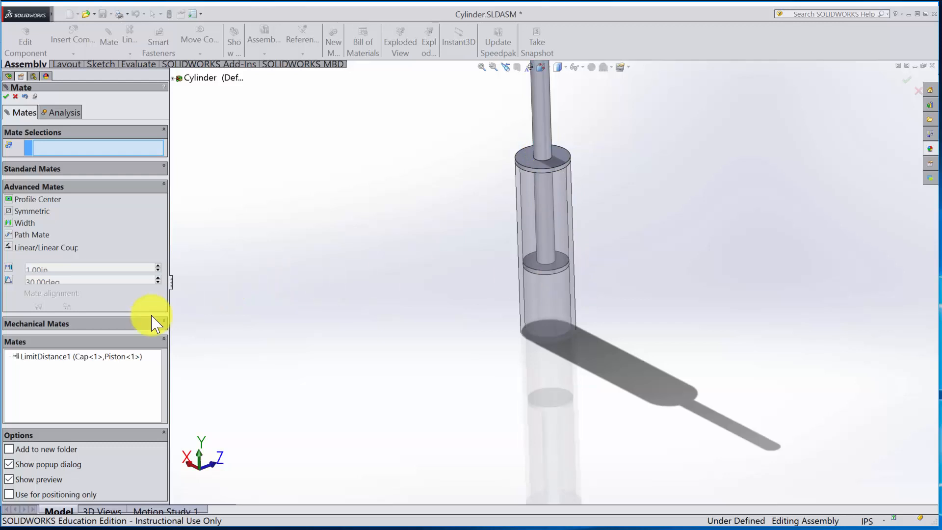
left_click(8, 96)
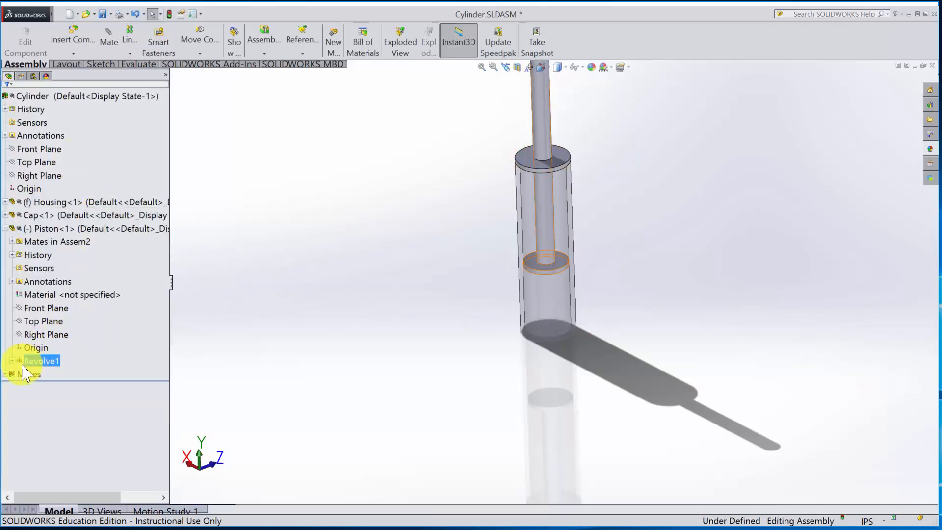
- Edit the limit distance mate between the Cap and Piston, setting its maximum value to 8 in
left_click(5, 374)
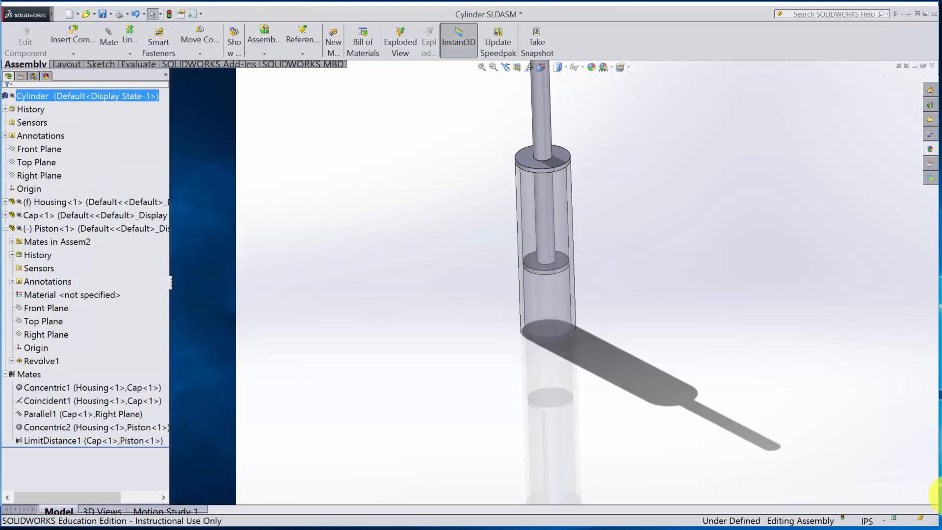
left_click(66, 440)
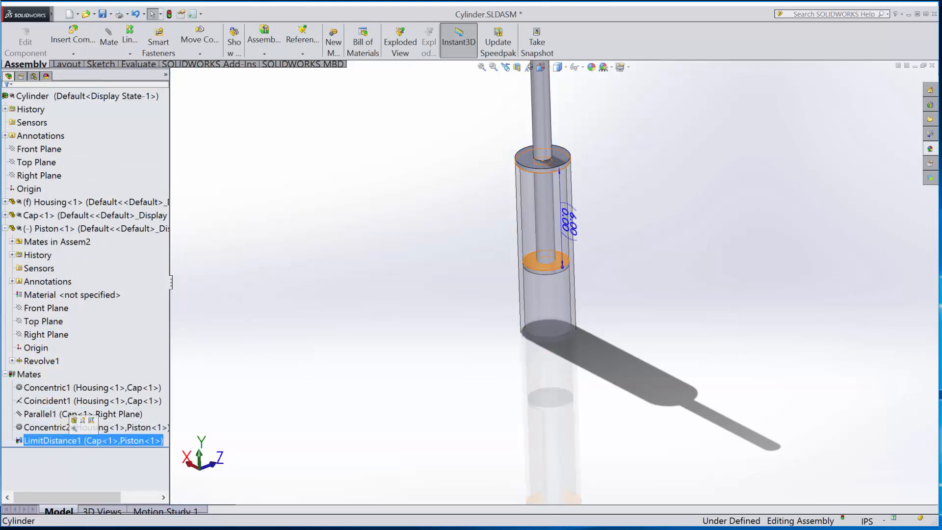
left_click(74, 421)
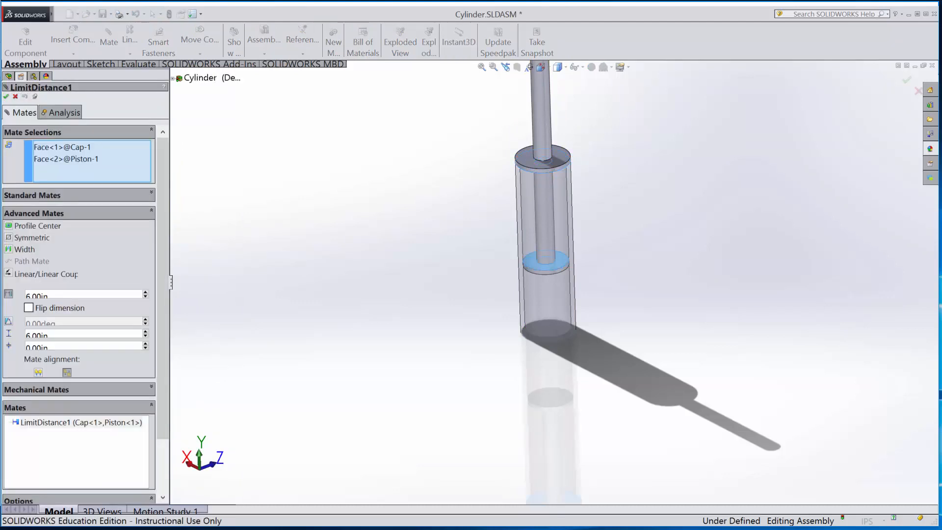
left_click(73, 337)
left_click_drag(73, 336, 1, 339)
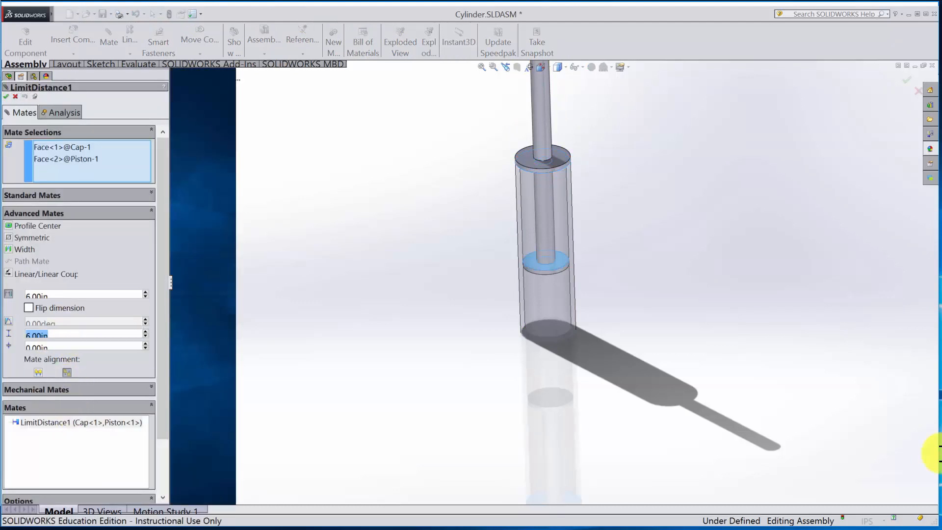
type("8")
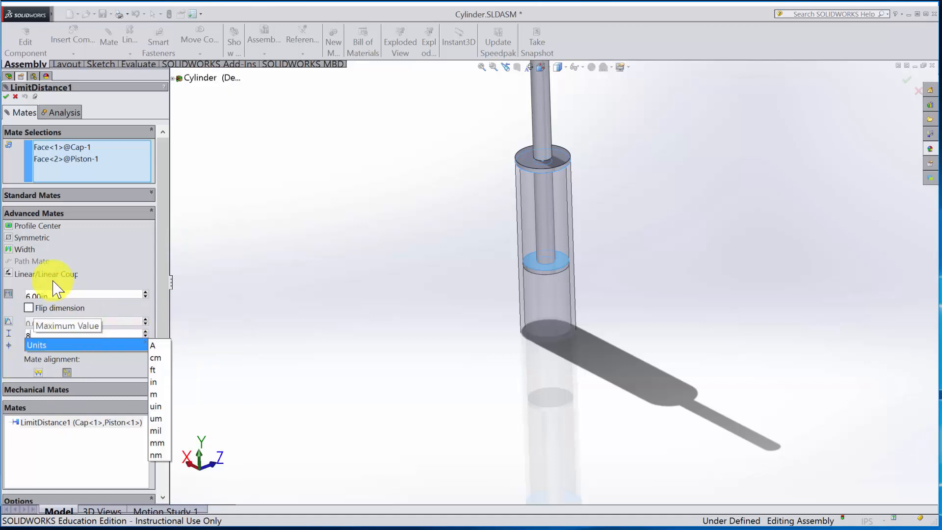
key("Return")
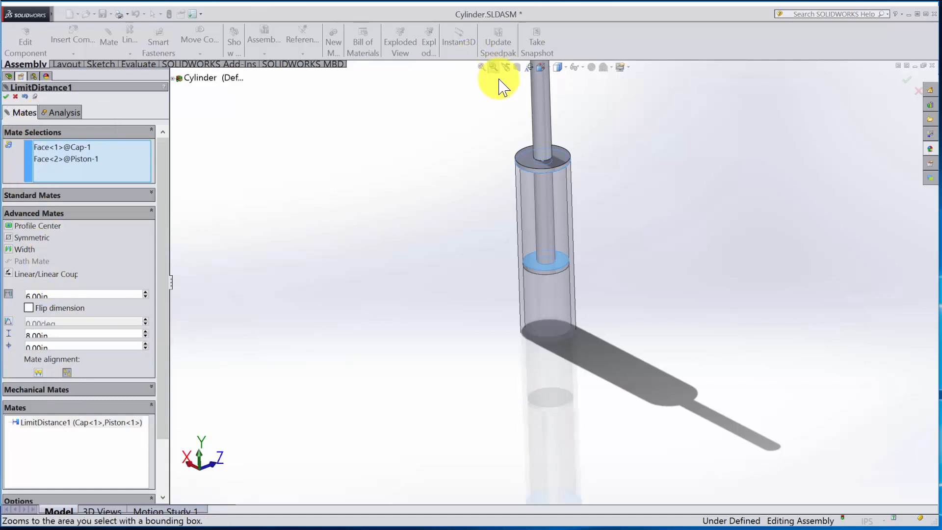
left_click(6, 96)
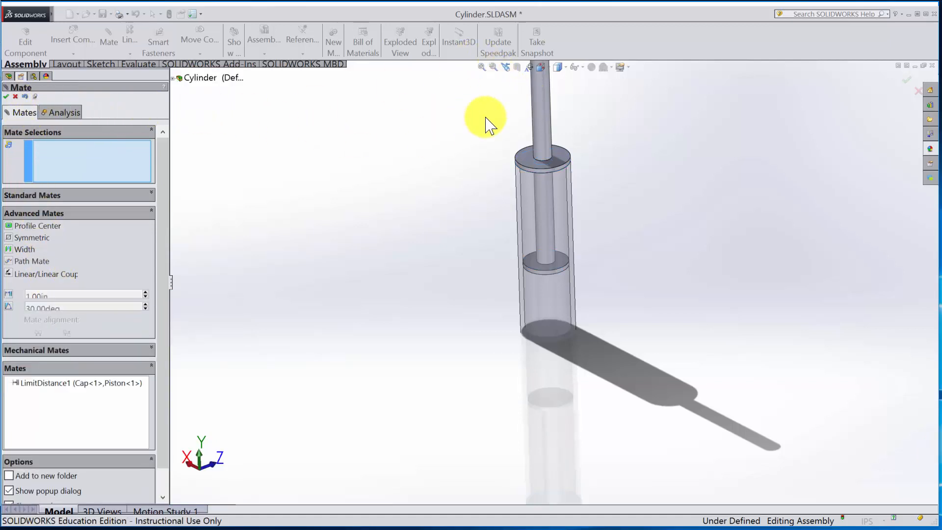
- Slide the Piston toward the Housing's closed end to test the 8 in limit, and close the mate command
left_click_drag(550, 129, 564, 211)
middle_click_drag(685, 319, 698, 259)
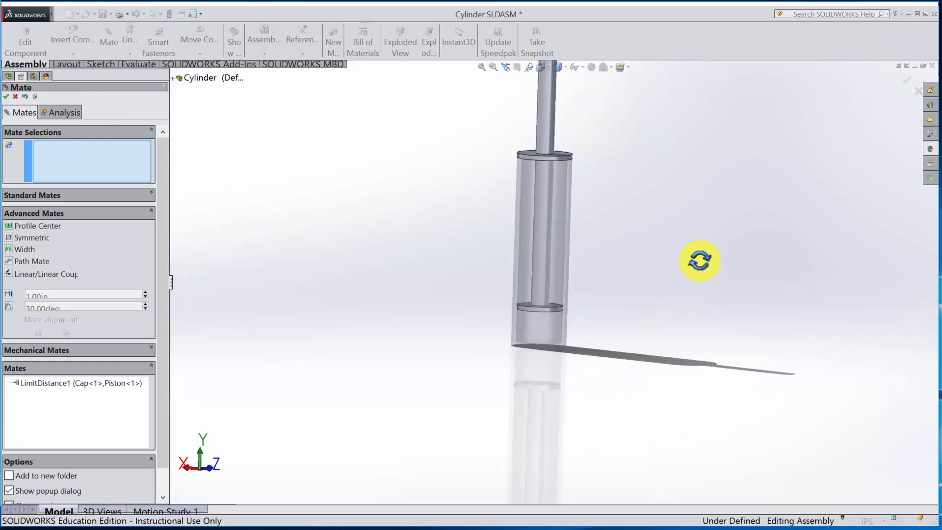
left_click(7, 97)
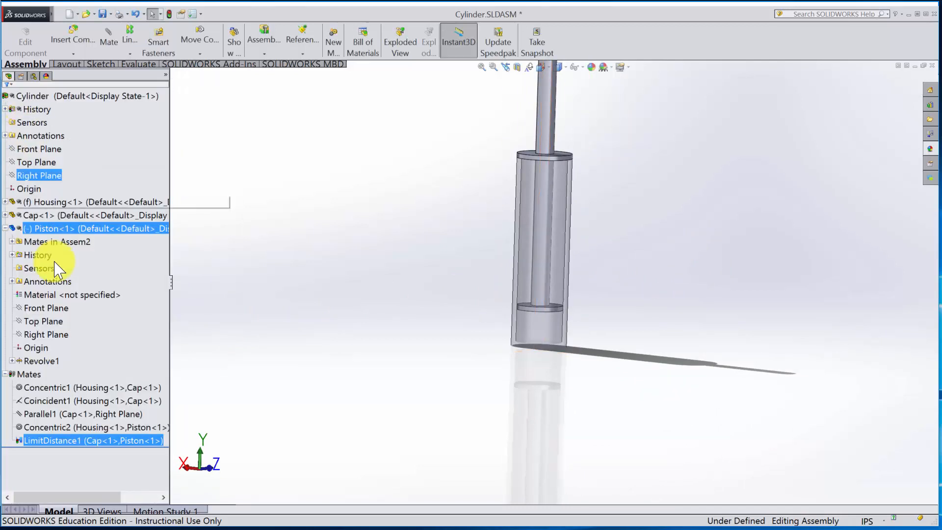
- Edit the limit distance mate between the Cap and Piston, setting its maximum value and distance to 10 in, and inspect the Housing's closed end
right_click(92, 444)
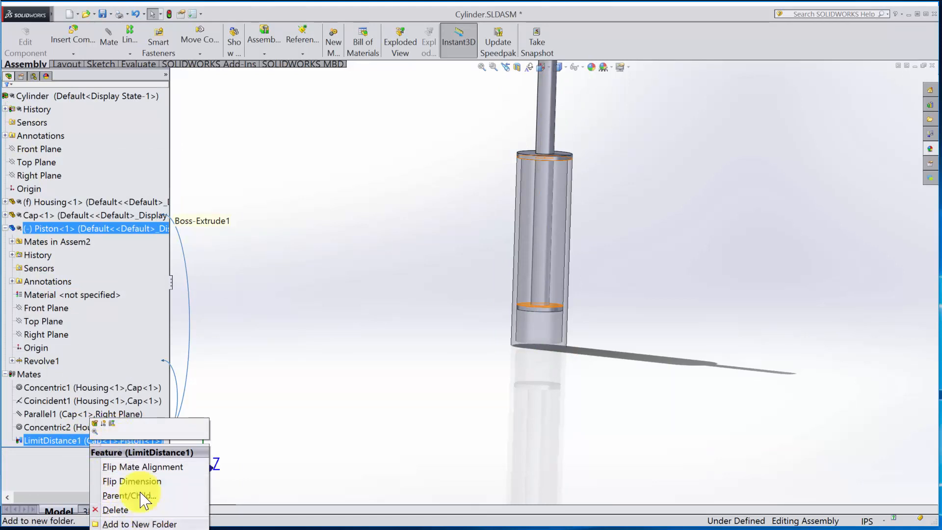
left_click(95, 423)
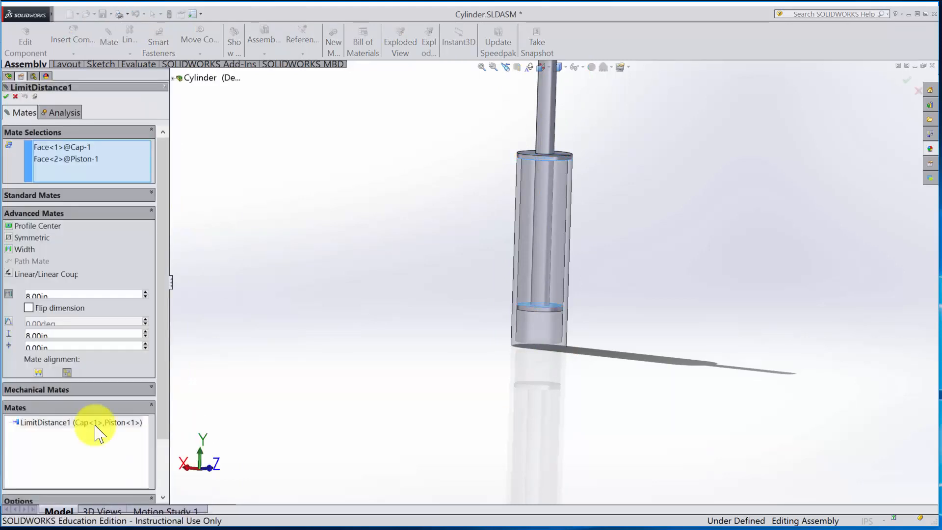
double_click(73, 334)
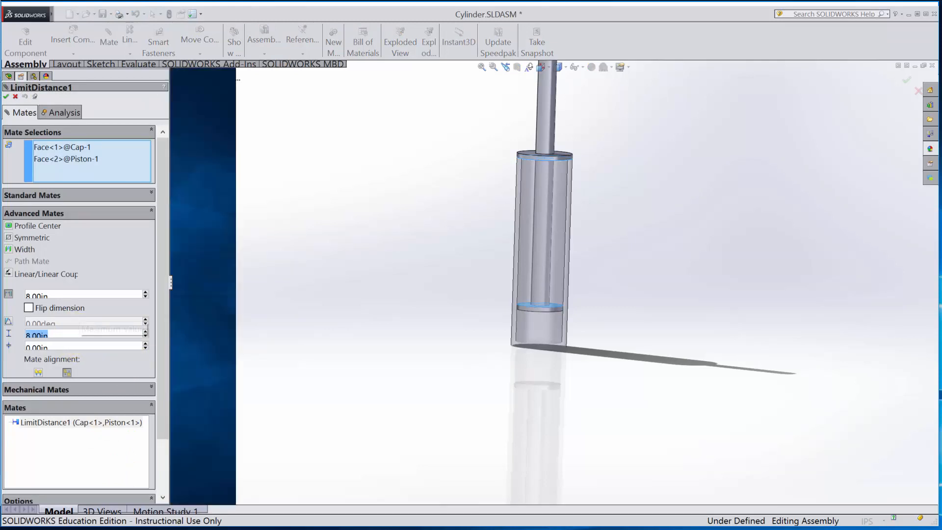
type("10")
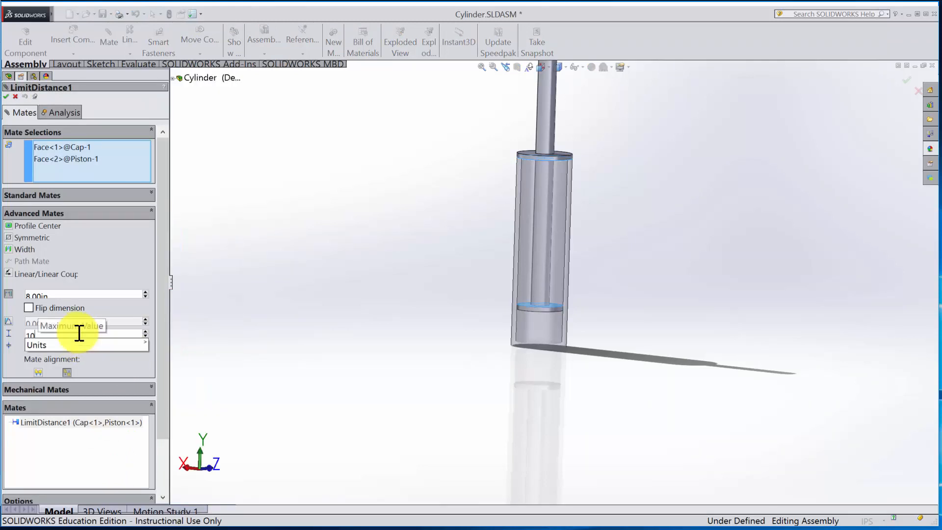
key("Return")
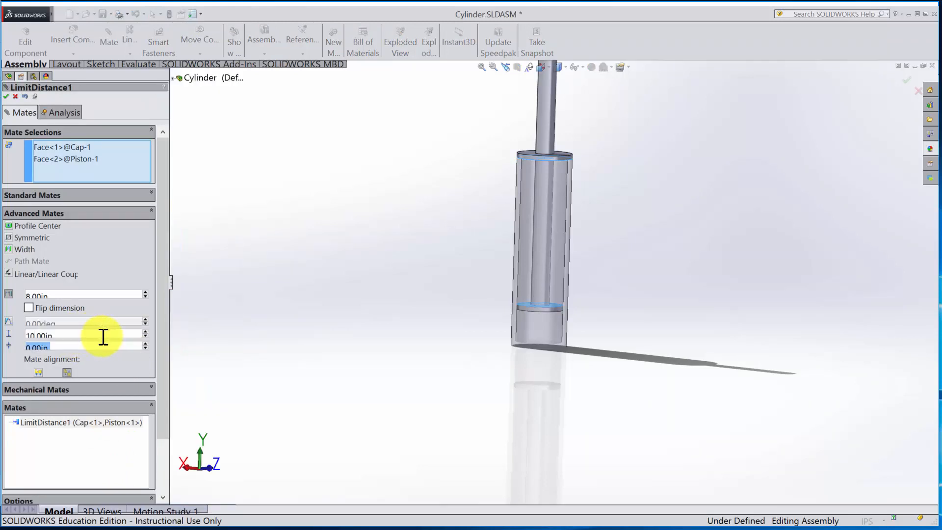
double_click(74, 295)
type("10")
key("Return")
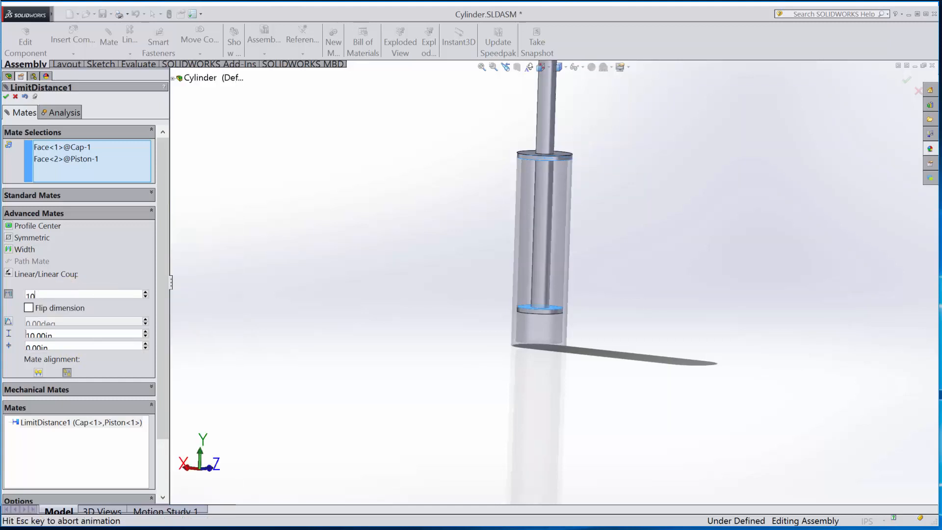
scroll(595, 366, "down", 5)
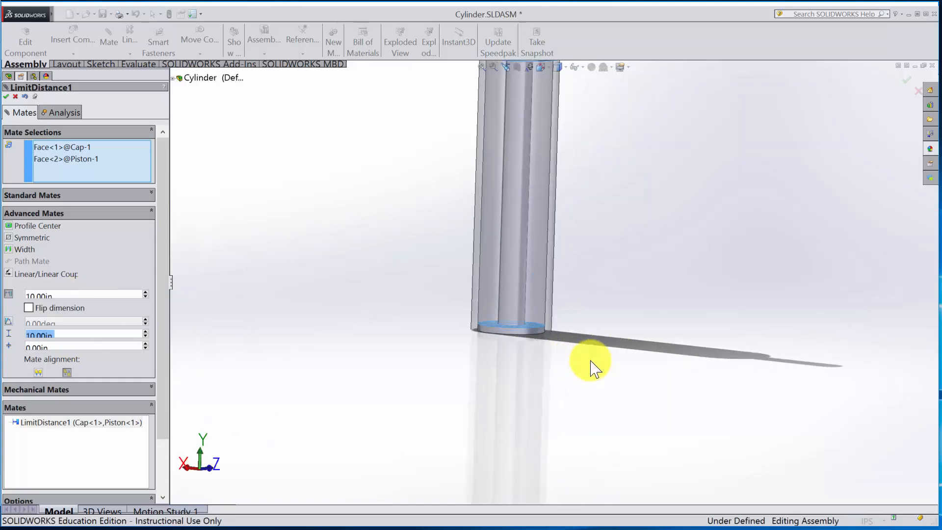
middle_click_drag(568, 322, 536, 361)
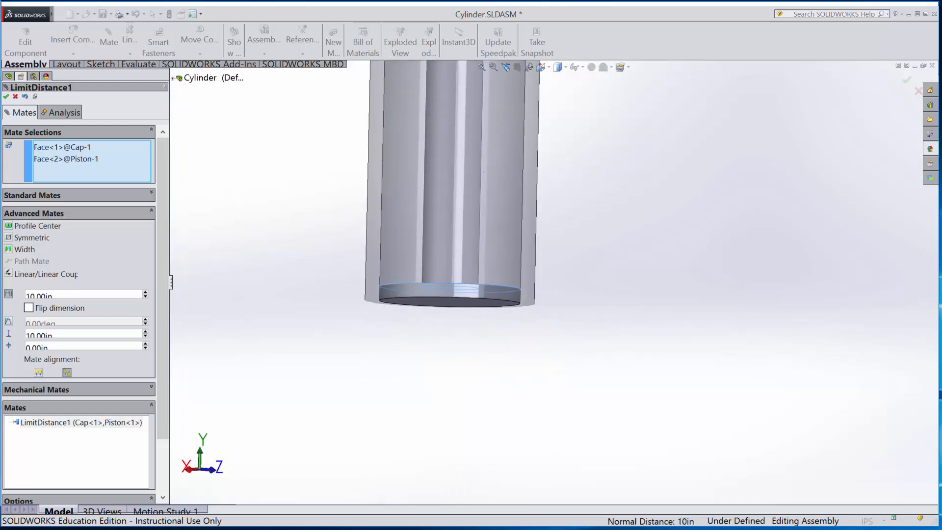
- Set the limit distance mate's distance and maximum value to 9.75 in and apply it
left_click(78, 294)
type("9.75")
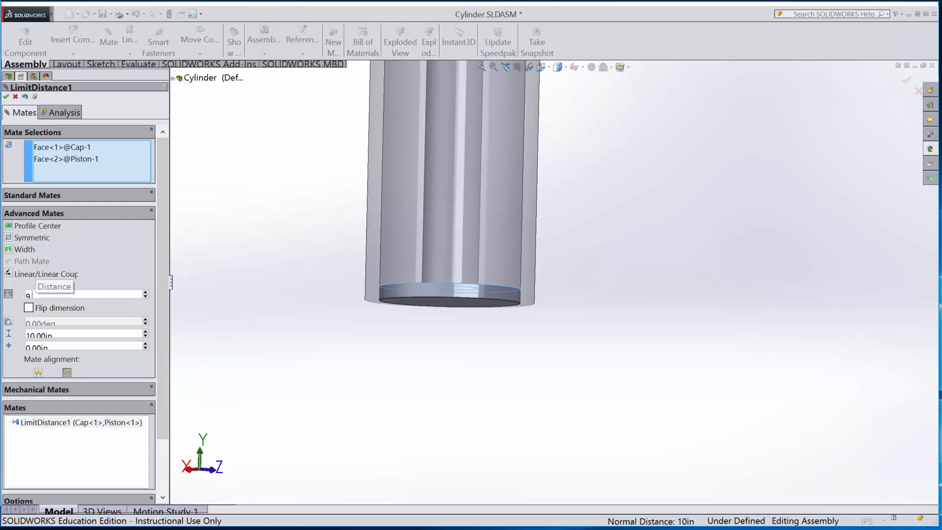
left_click(125, 334)
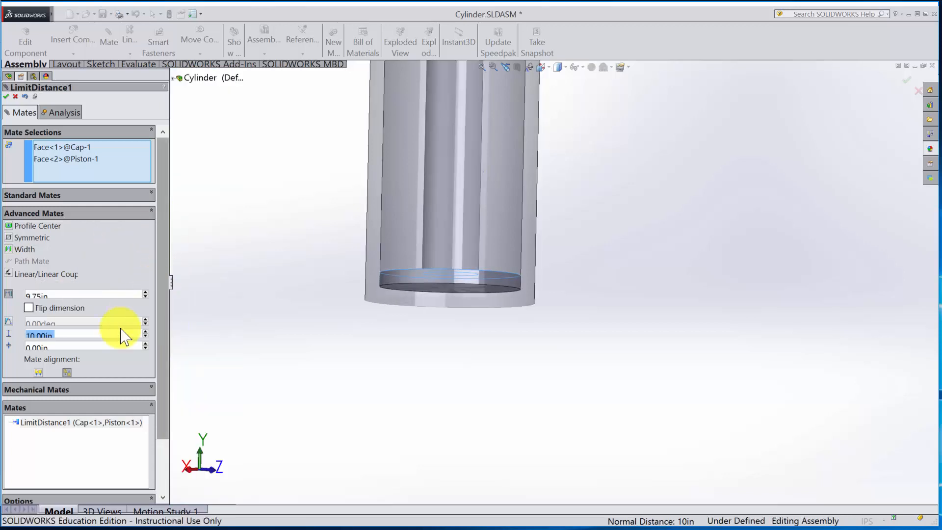
type("9.7")
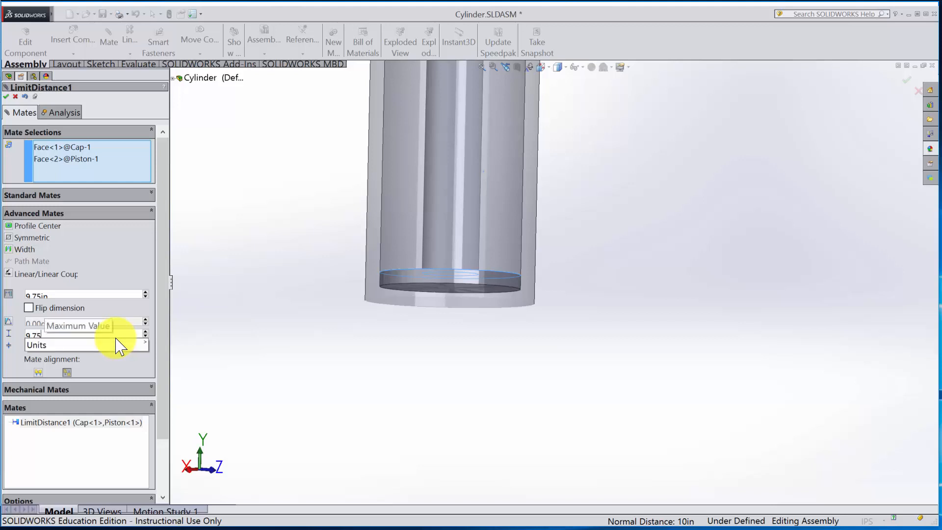
type("5")
key("Tab")
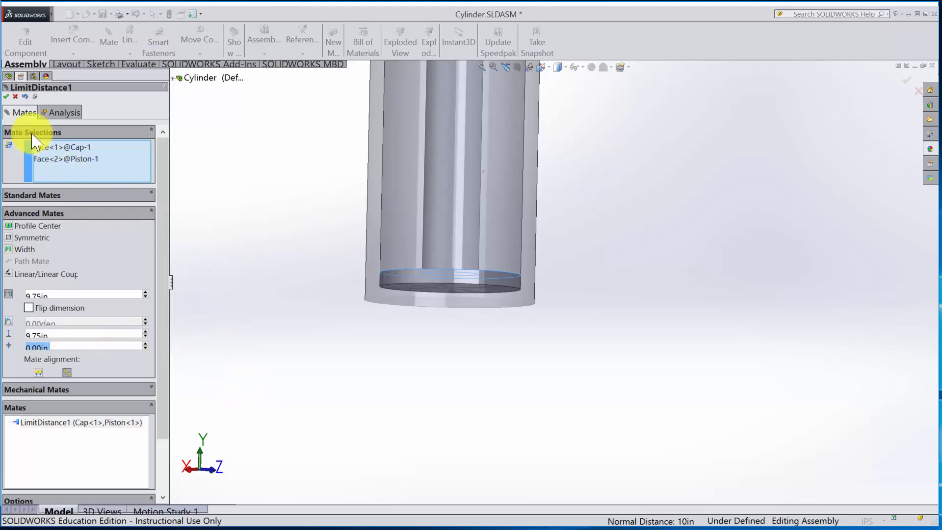
left_click(7, 97)
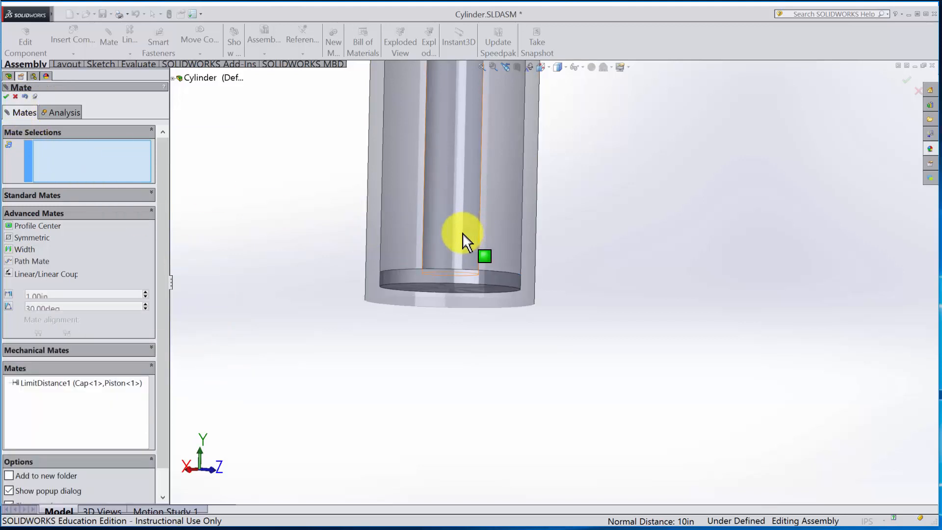
- Slide the Piston through its travel to test the 9.75 in limit, and rebuild and save the assembly
left_click_drag(465, 240, 467, 284)
scroll(488, 315, "up", 5)
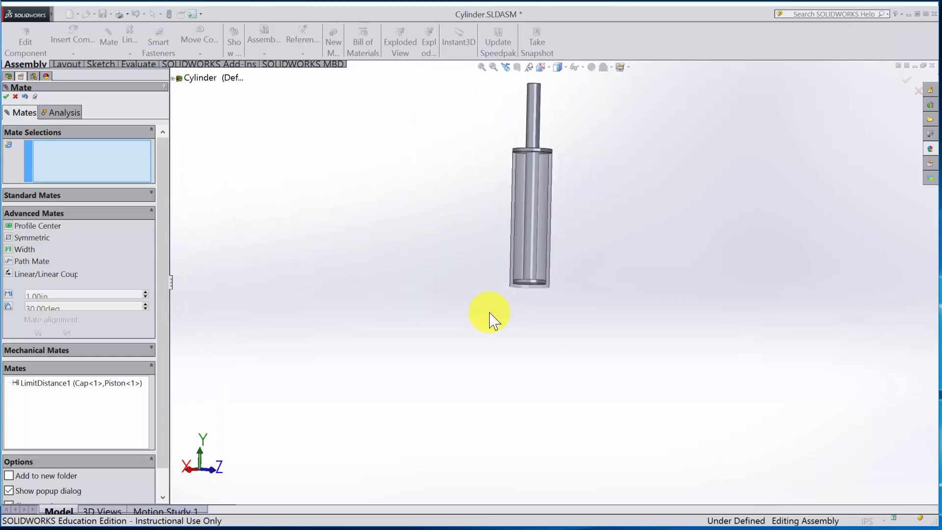
middle_click_drag(668, 199, 510, 211)
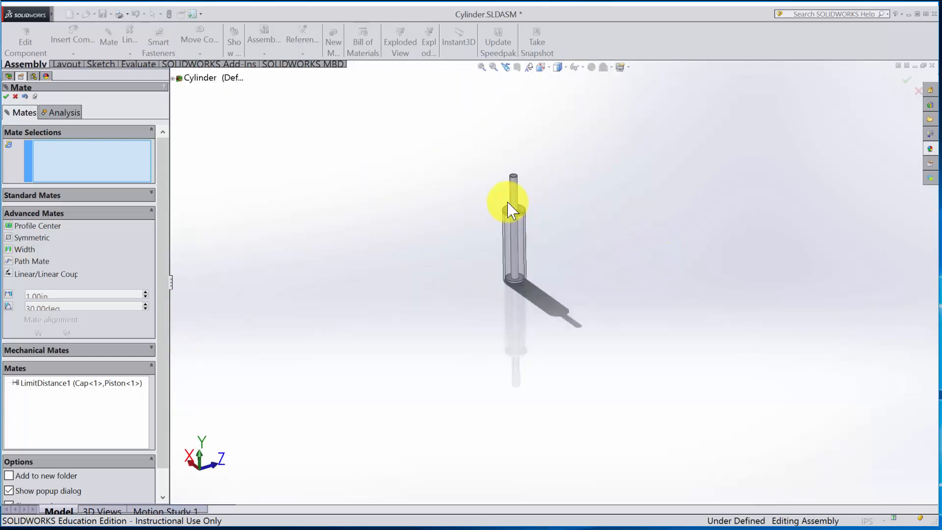
left_click_drag(512, 211, 495, 159)
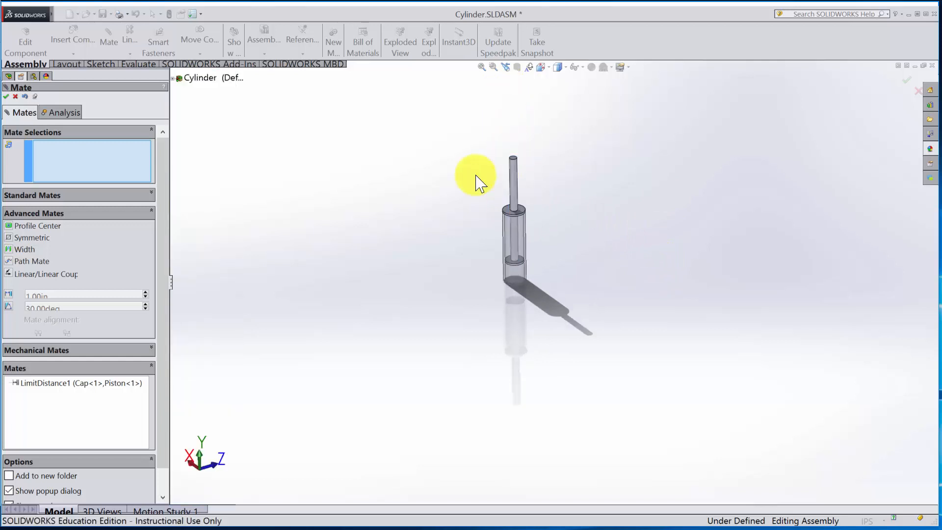
key("Escape")
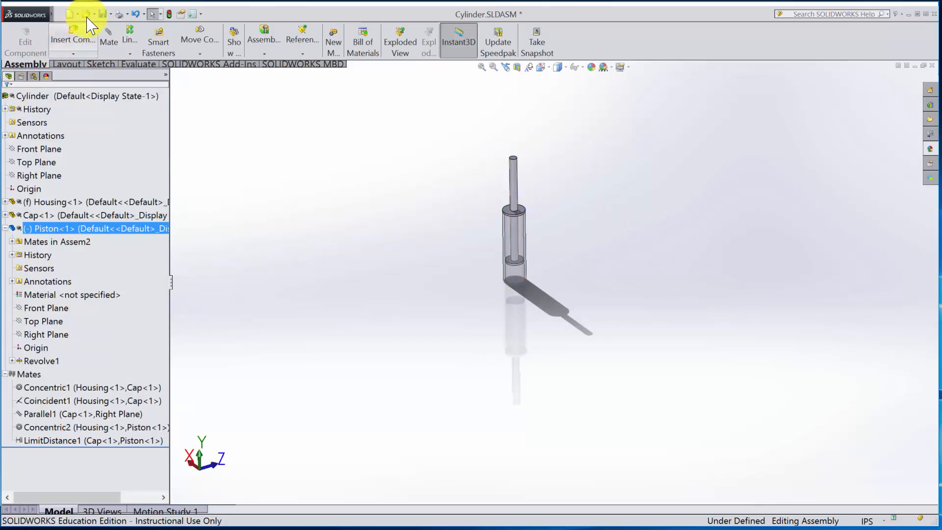
left_click(103, 14)
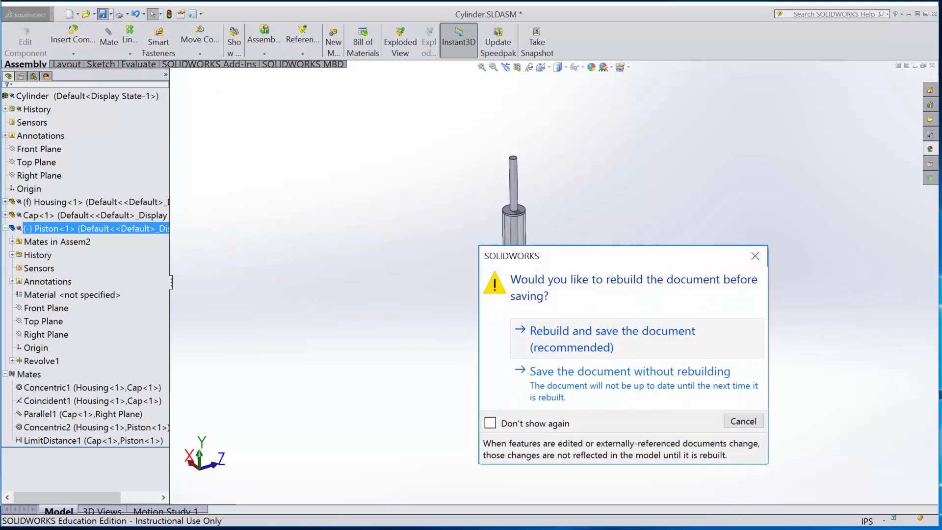
left_click(652, 343)
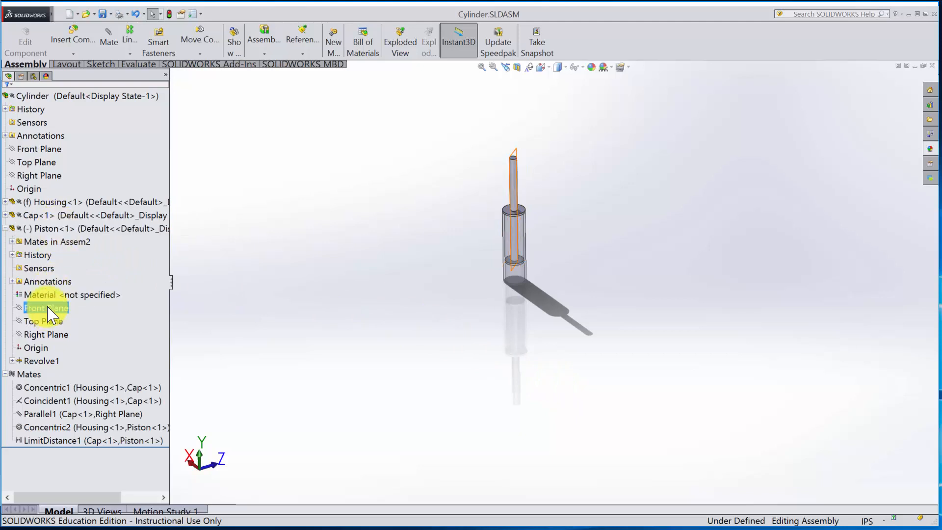
- Edit the concentric mate between the Housing and Piston to lock rotation, and collapse the Piston's tree entry
left_click(34, 241)
left_click(12, 241)
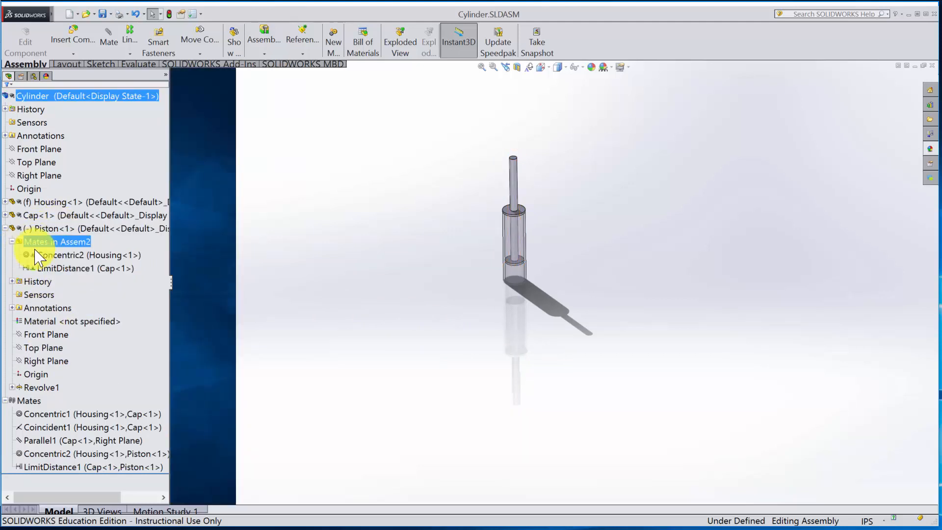
left_click(56, 255)
right_click(62, 253)
left_click(57, 237)
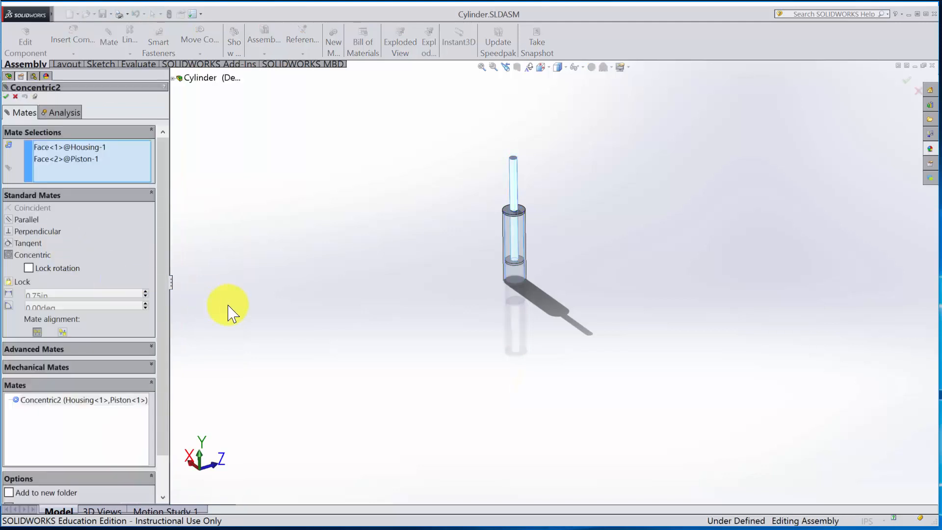
left_click(29, 268)
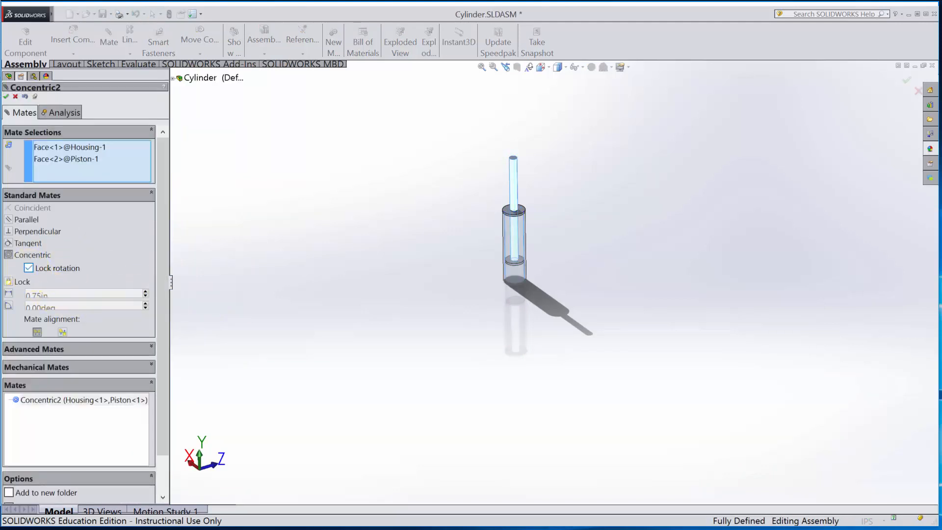
left_click(6, 97)
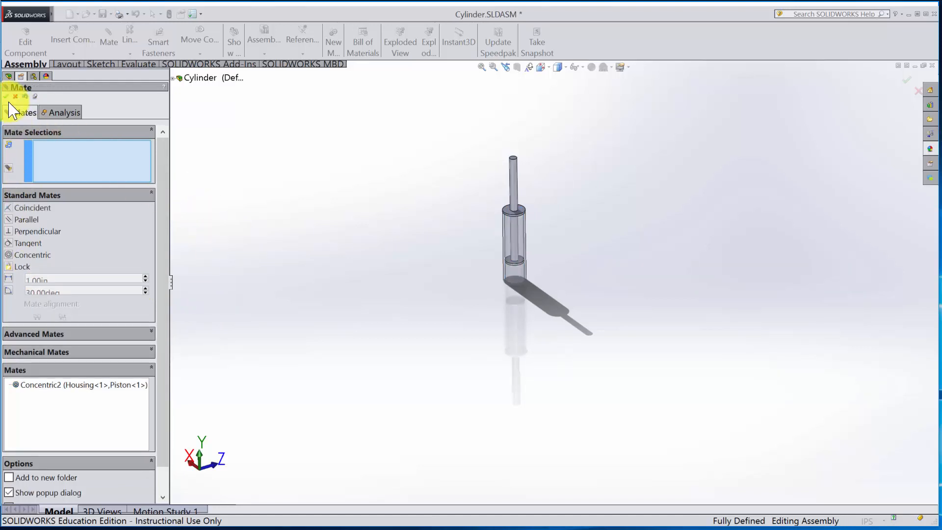
left_click(6, 96)
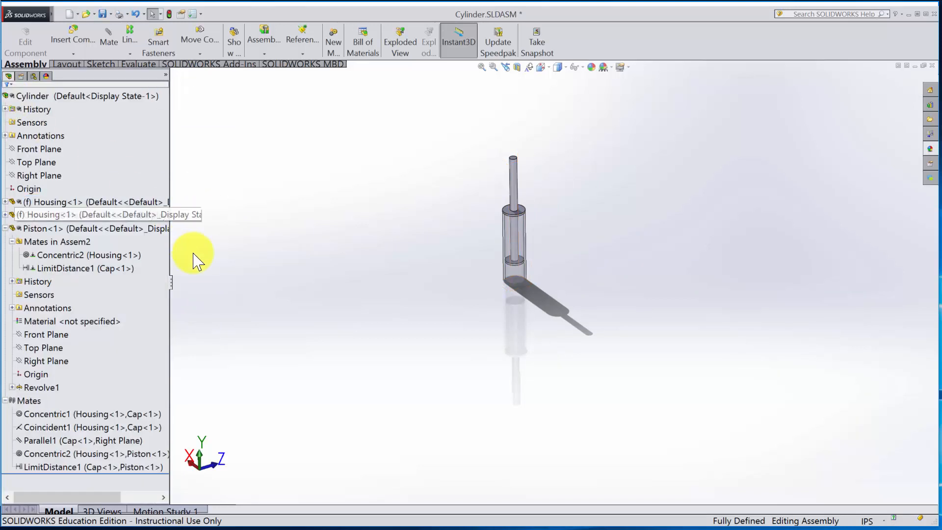
left_click(5, 228)
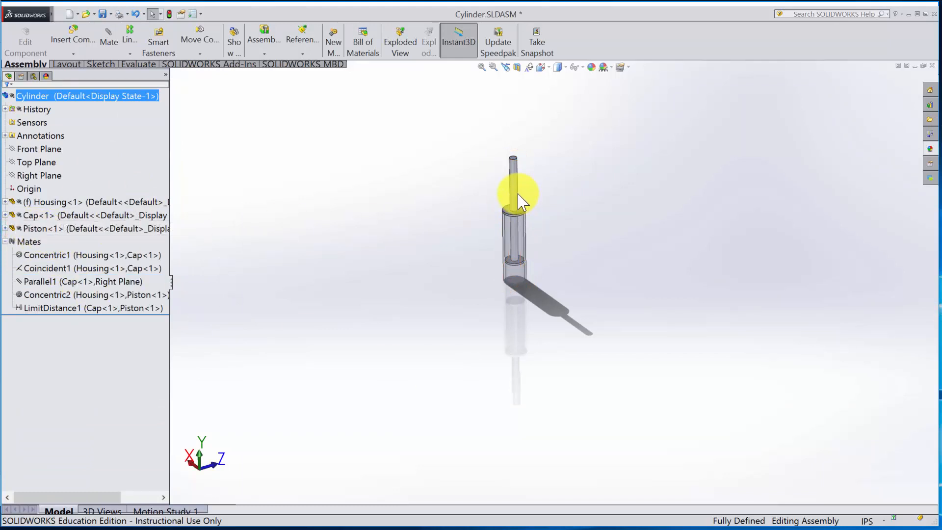
- Slide the Piston up and down inside the Housing to test its motion with rotation locked
left_click_drag(518, 194, 512, 159)
middle_click_drag(572, 238, 608, 197)
scroll(607, 198, "down", 3)
middle_click_drag(483, 238, 498, 252)
scroll(551, 265, "down", 2)
scroll(552, 259, "up", 2)
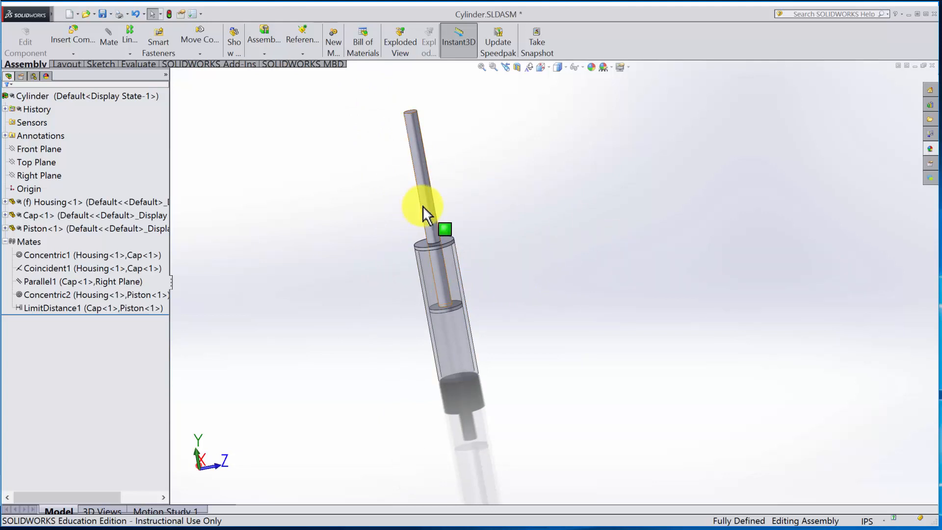
left_click_drag(421, 204, 479, 262)
key("Escape")
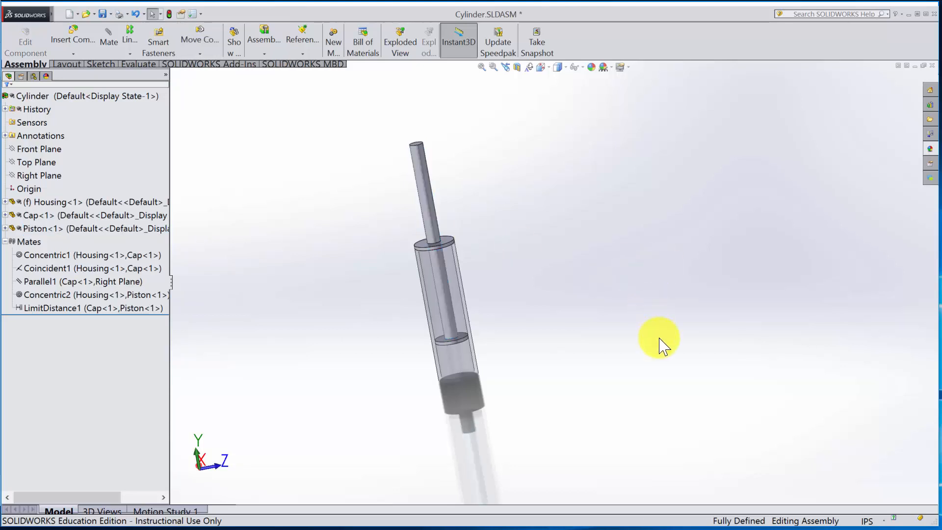
- Add a configuration named Up to the Cylinder assembly
middle_click_drag(603, 343, 632, 295)
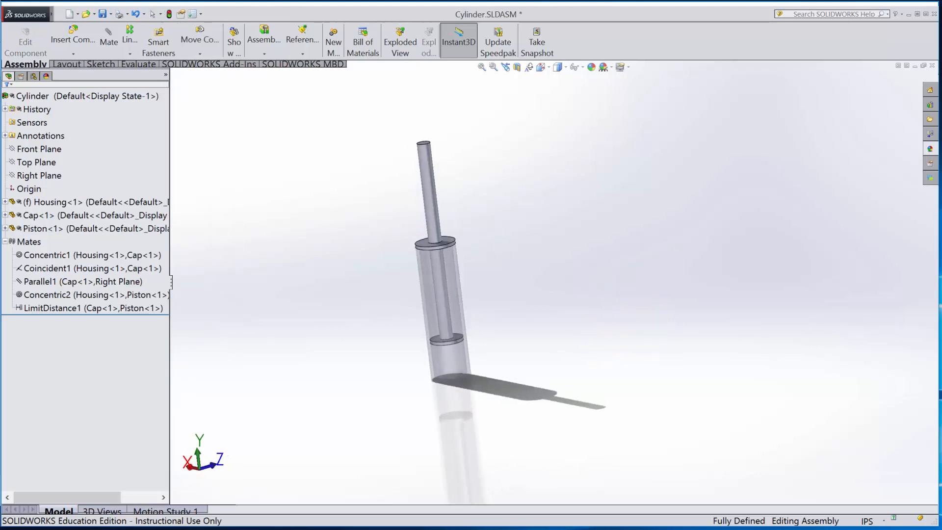
mouse_move(538, 325)
middle_mouse_down()
mouse_move(547, 319)
mouse_move(537, 309)
middle_mouse_up()
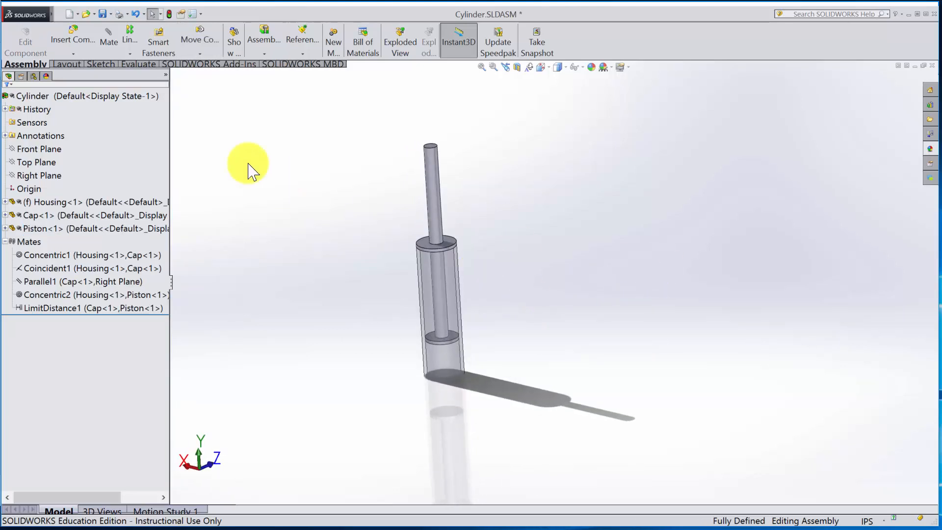
left_click(33, 76)
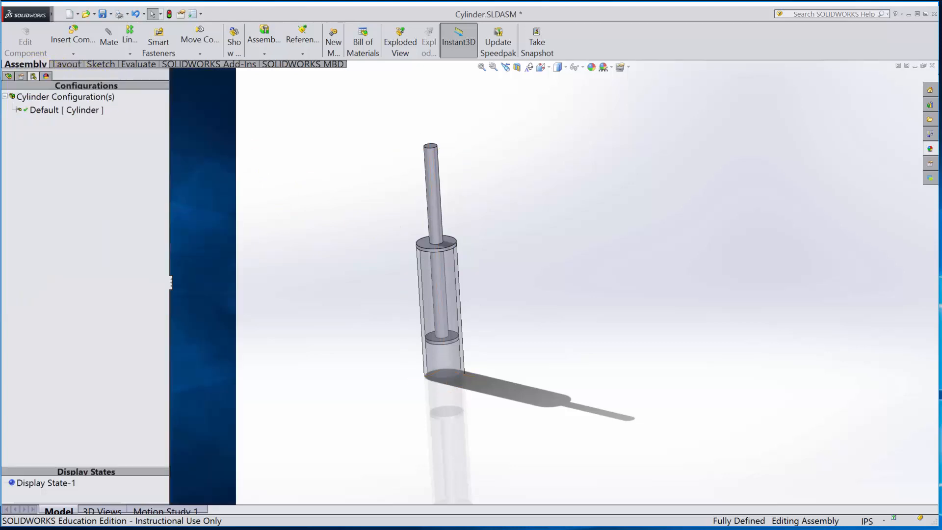
left_click(88, 97)
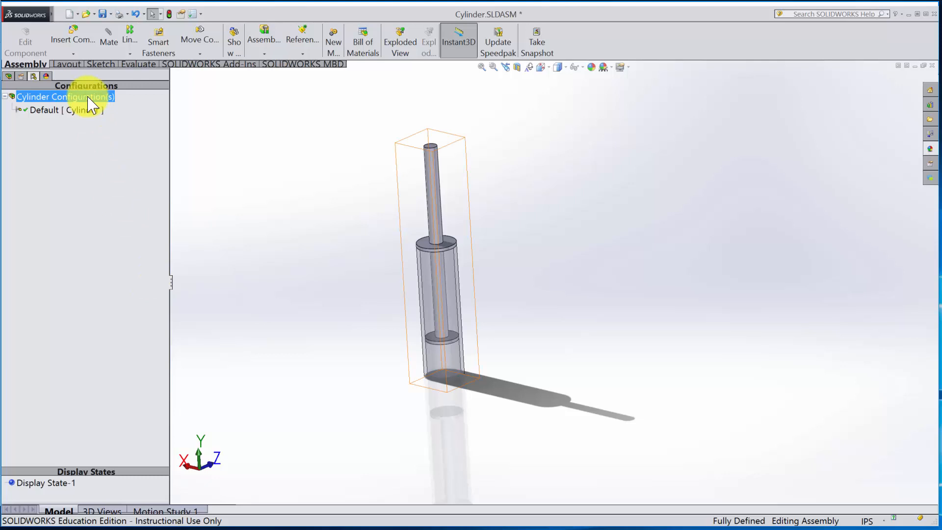
right_click(89, 97)
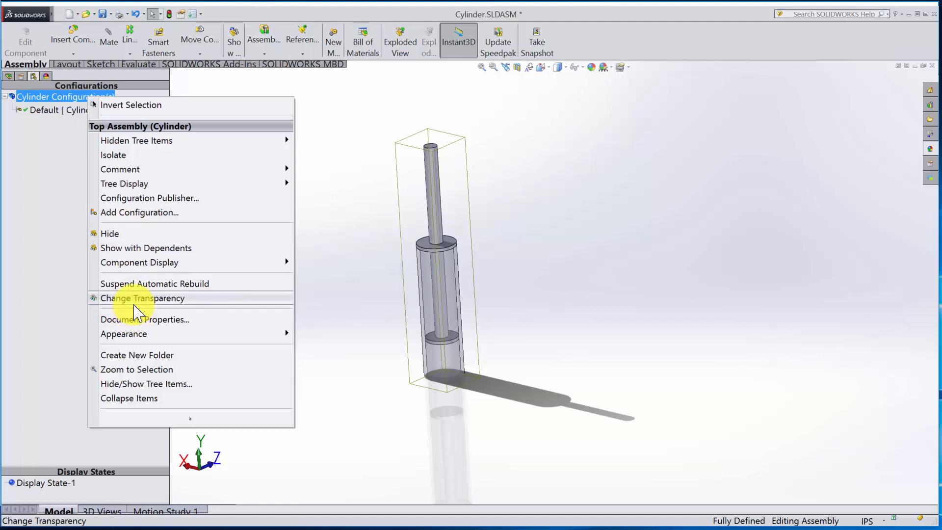
left_click(106, 212)
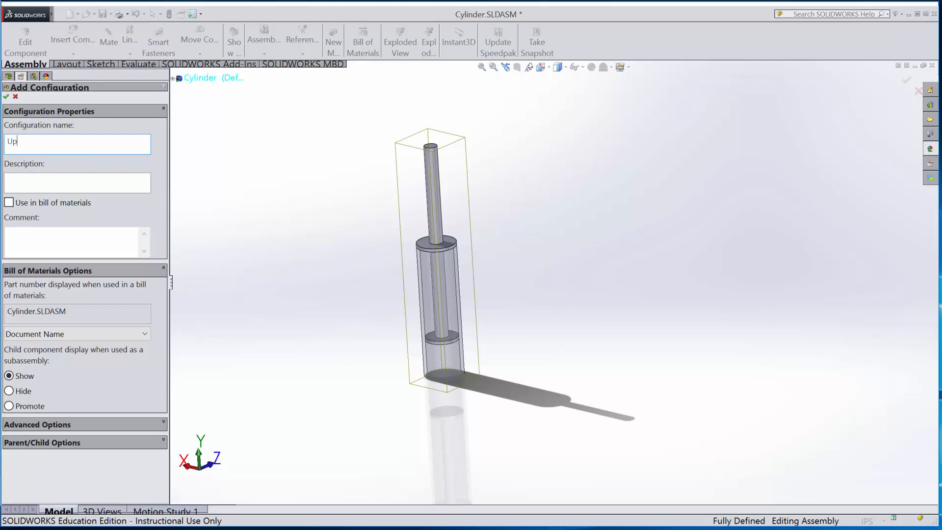
left_click(7, 97)
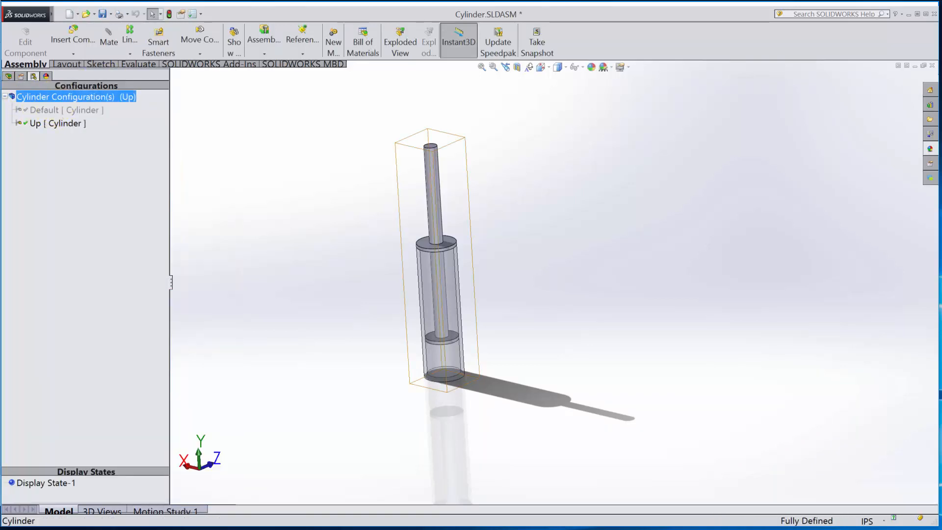
- Add a configuration named Down to the Cylinder assembly
right_click(57, 99)
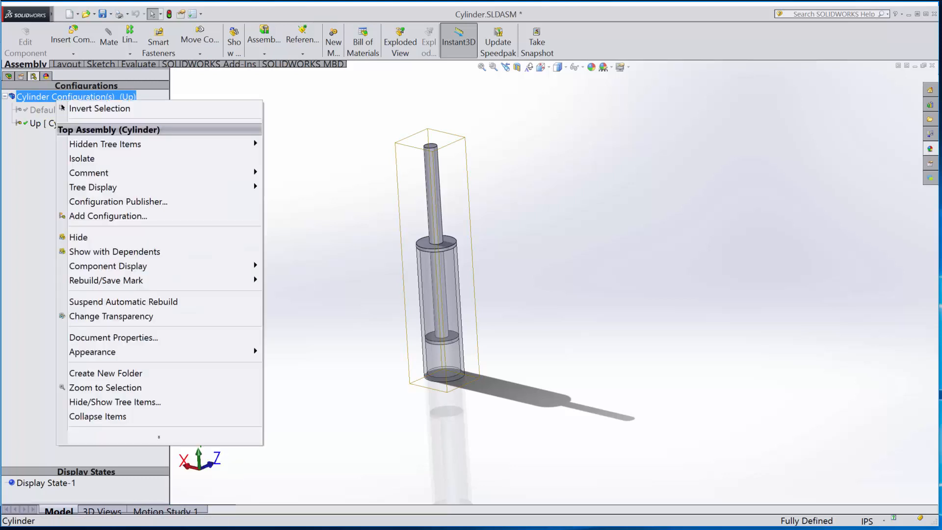
left_click(98, 216)
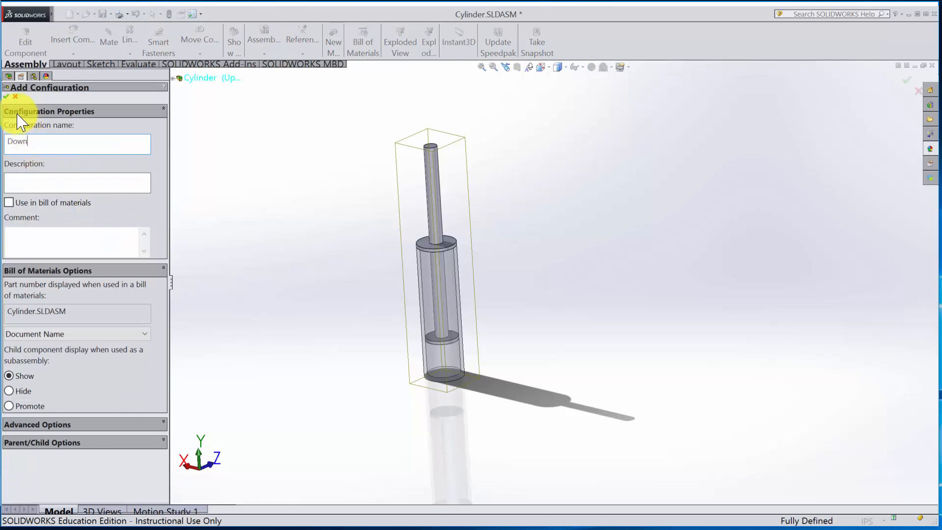
left_click(7, 98)
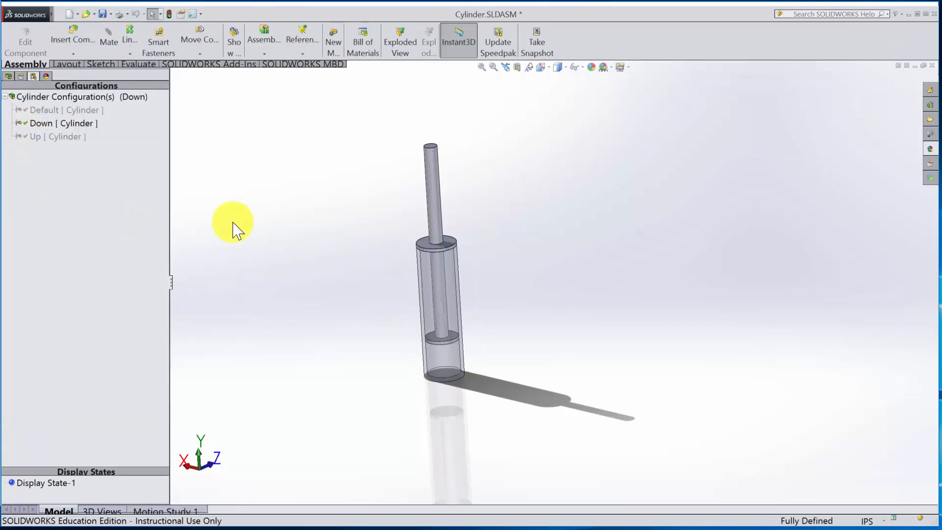
mouse_move(441, 216)
left_mouse_down()
mouse_move(427, 105)
mouse_move(451, 267)
mouse_move(412, 88)
mouse_move(426, 211)
left_mouse_up()
- Rename the Cylinder assembly's Default configuration as Free
double_click(49, 110)
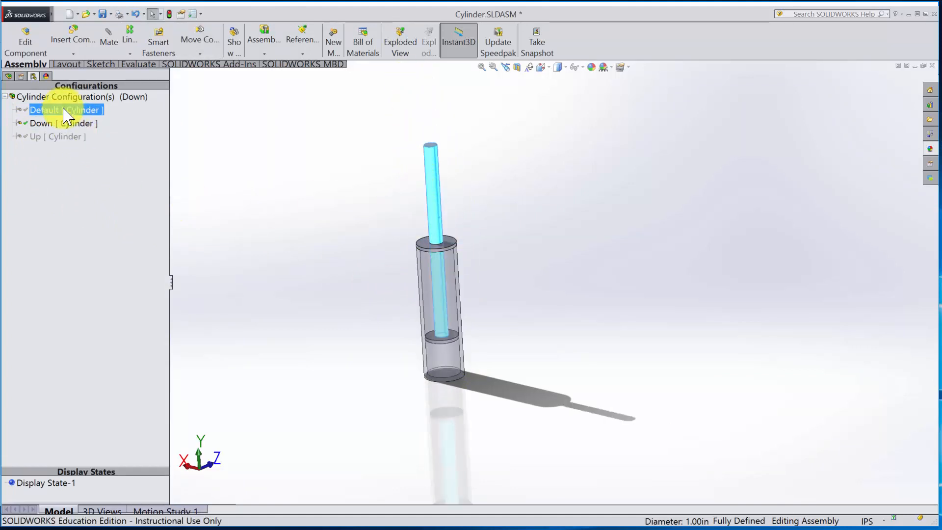
key("F2")
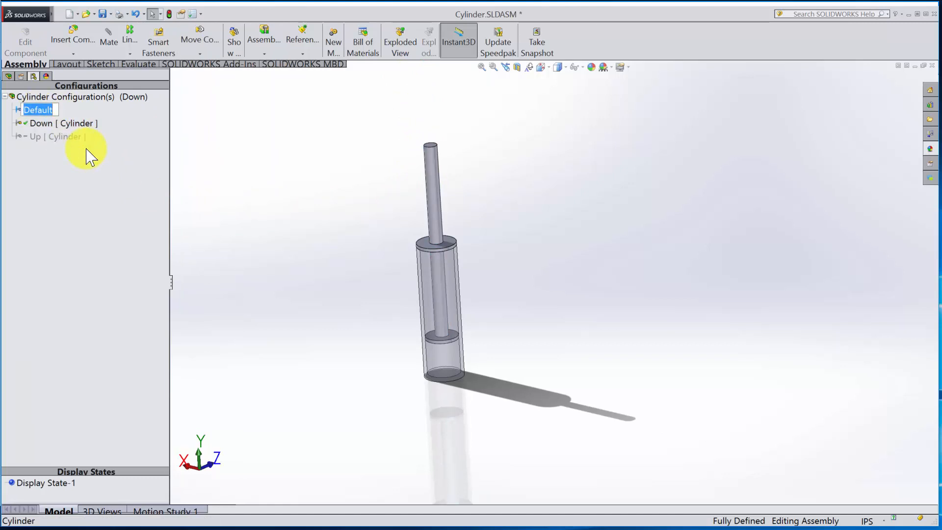
key("Return")
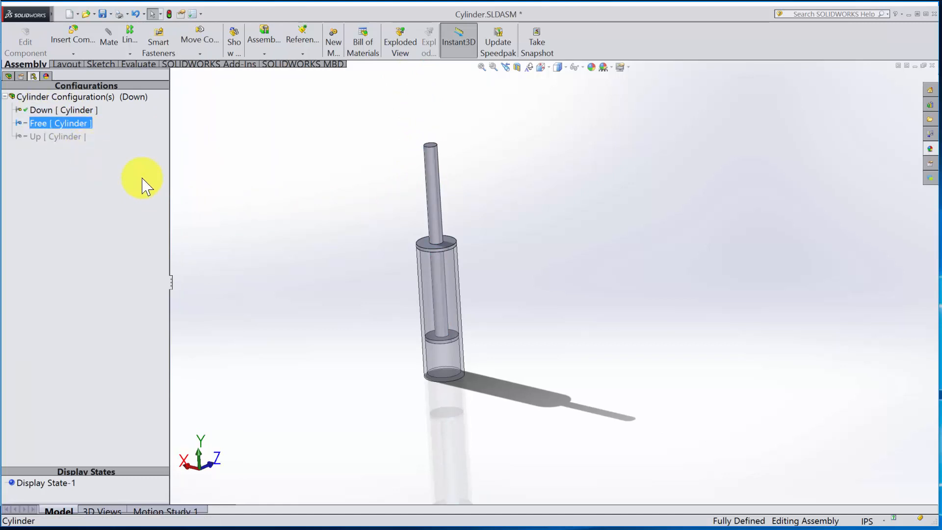
- Slide the Piston farther up out of the Housing, and activate the Free configuration
left_click_drag(431, 201, 423, 140)
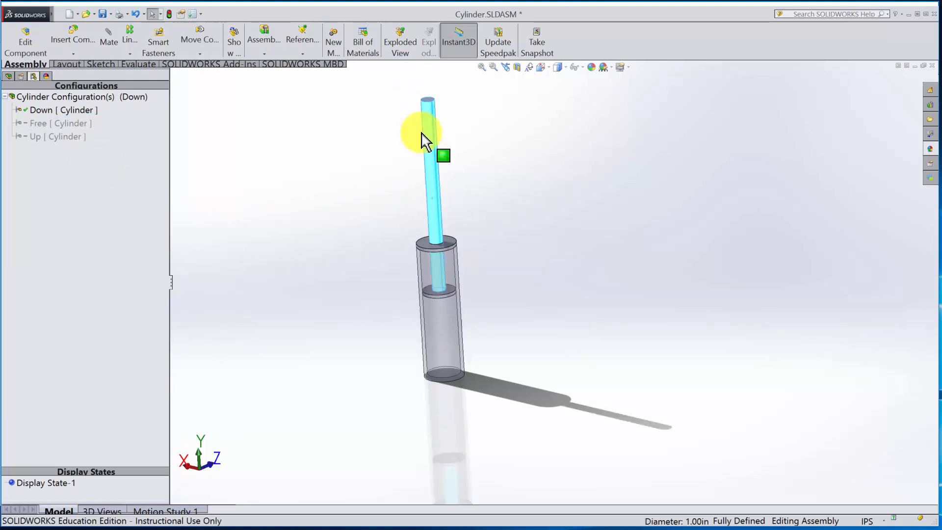
left_click(304, 151)
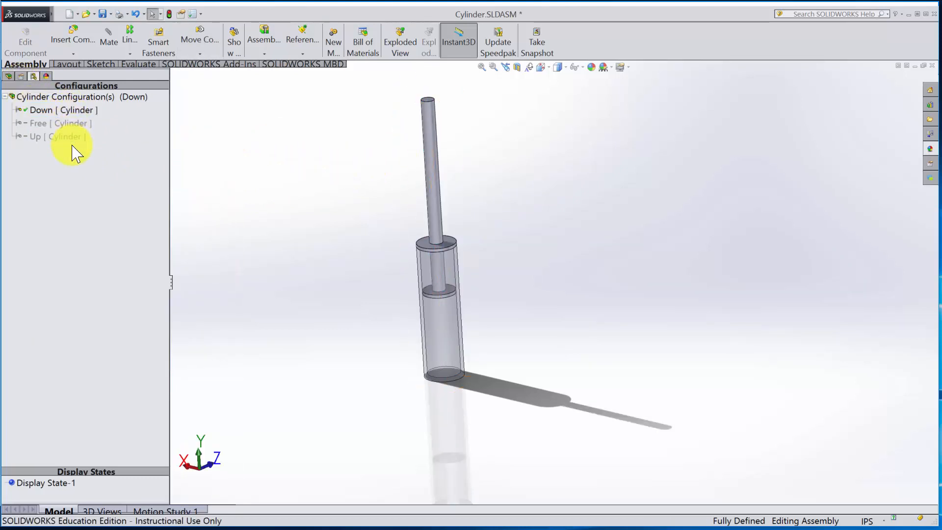
left_click(63, 110)
double_click(62, 123)
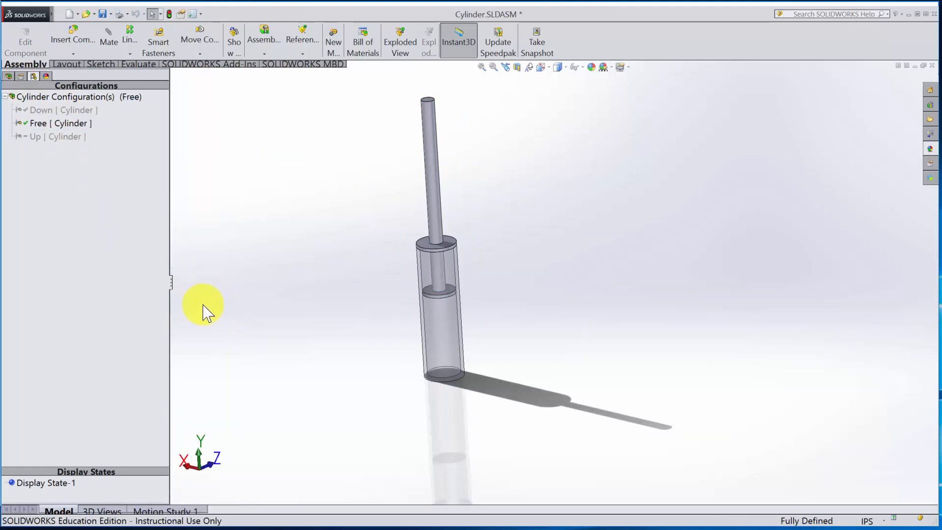
left_click(63, 112)
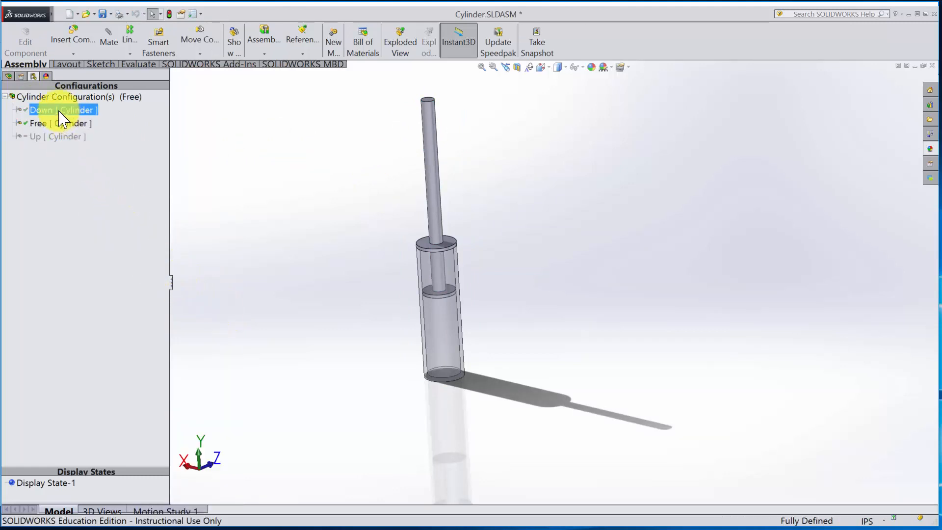
- Configure the Piston's LimitDistance1 mate so that it is suppressed in the Down and Up configurations
left_click(8, 76)
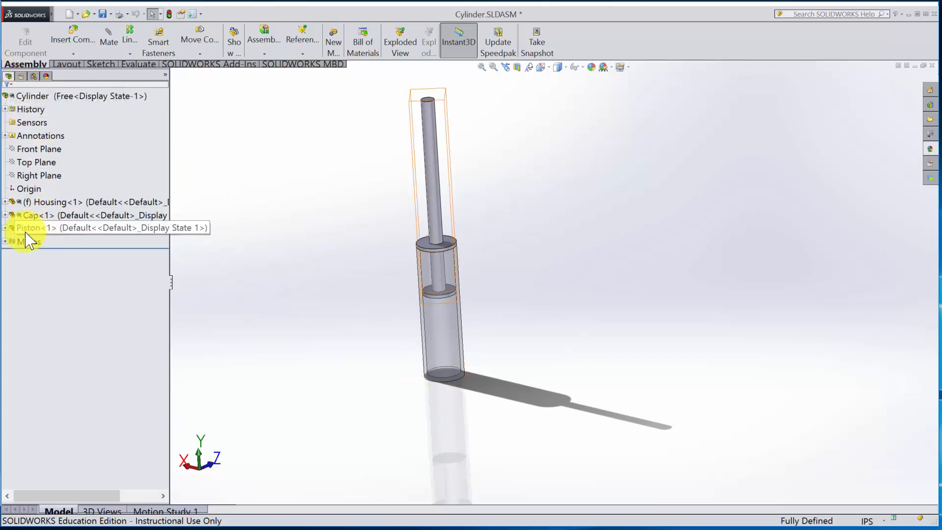
left_click(941, 306)
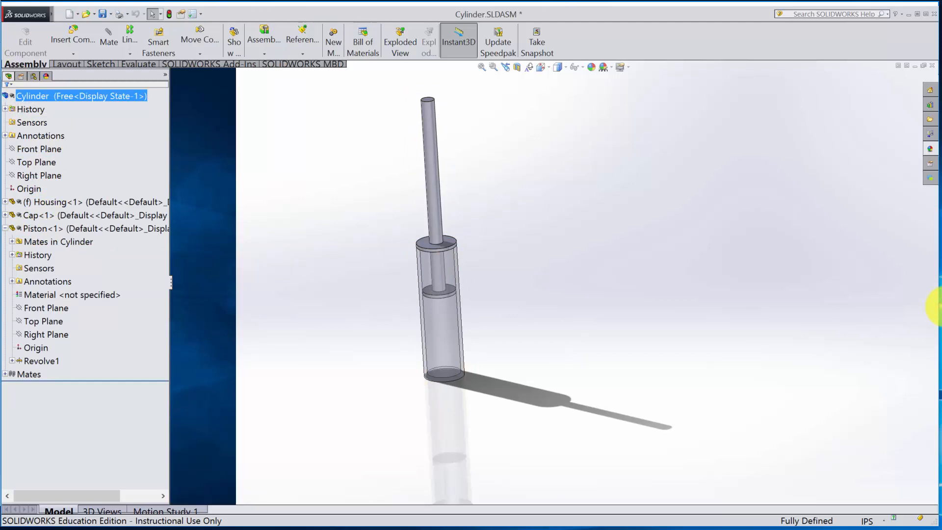
left_click(9, 243)
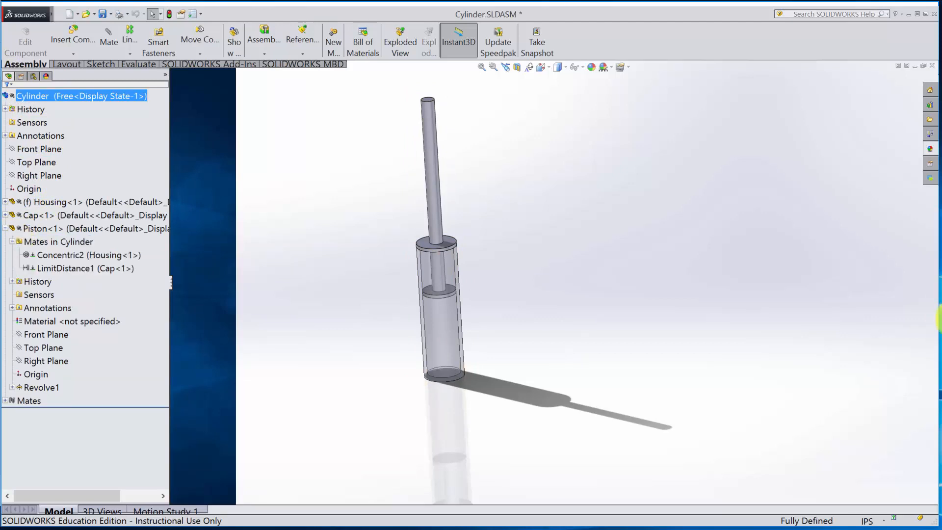
left_click(60, 268)
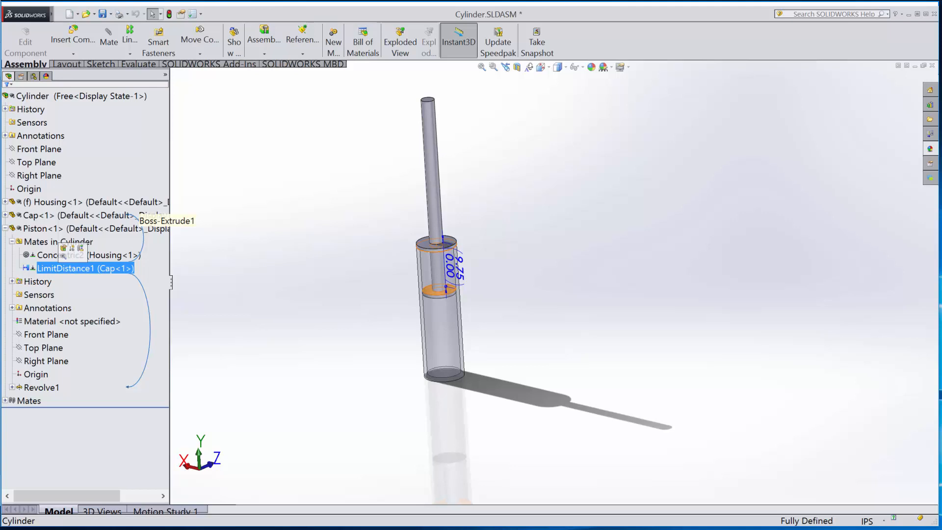
right_click(59, 269)
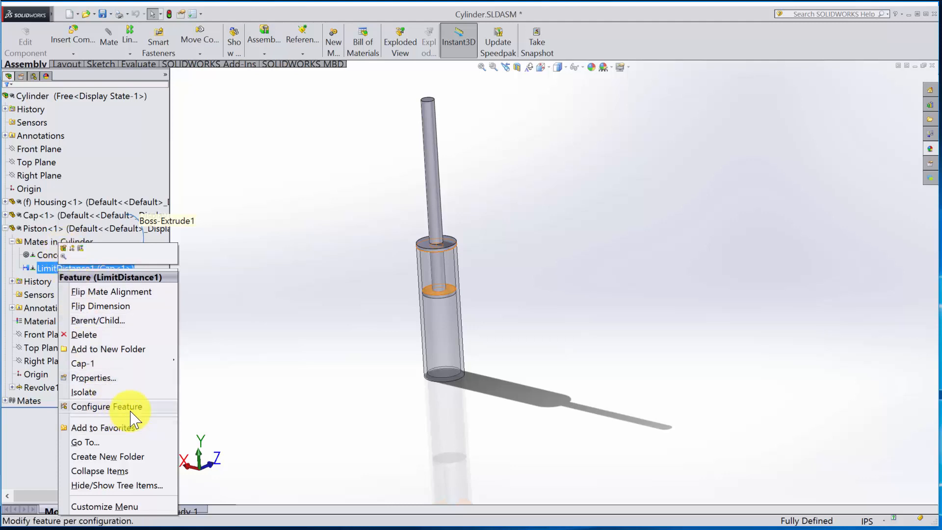
left_click(107, 406)
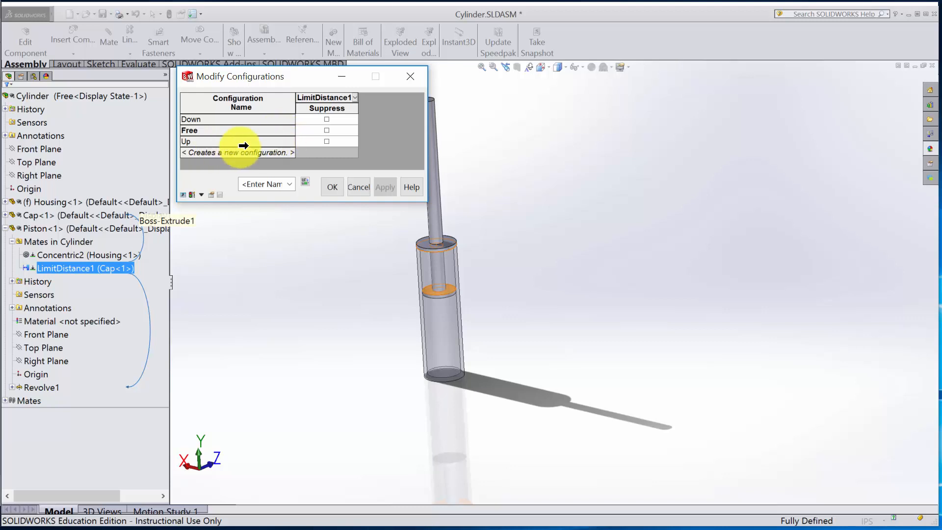
left_click(326, 119)
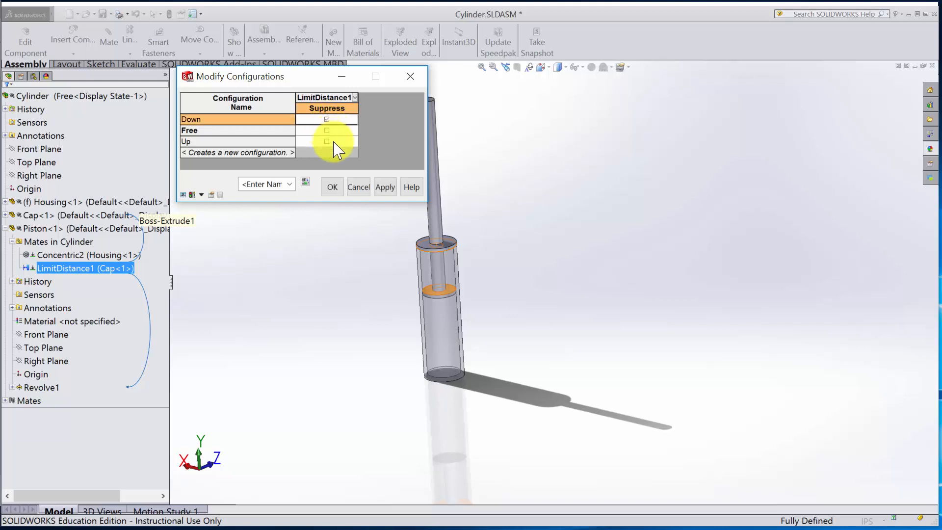
left_click(327, 142)
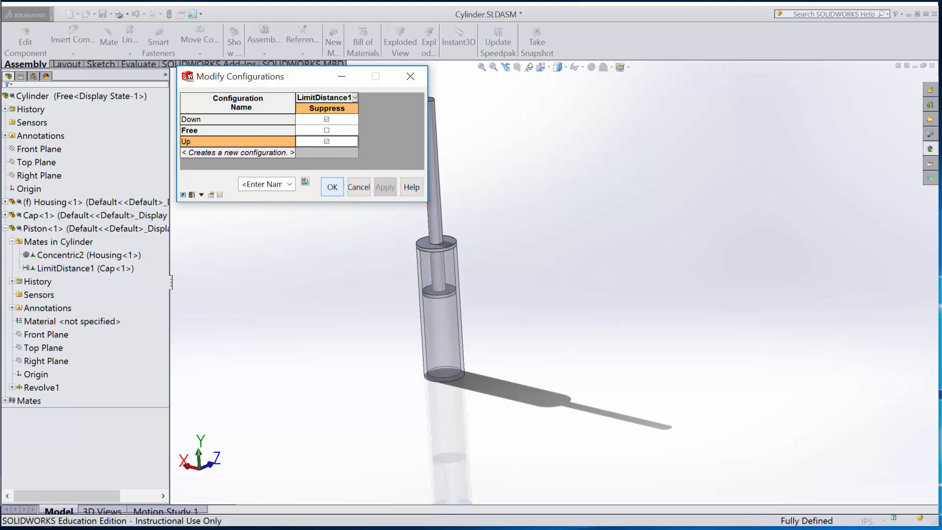
left_click(332, 187)
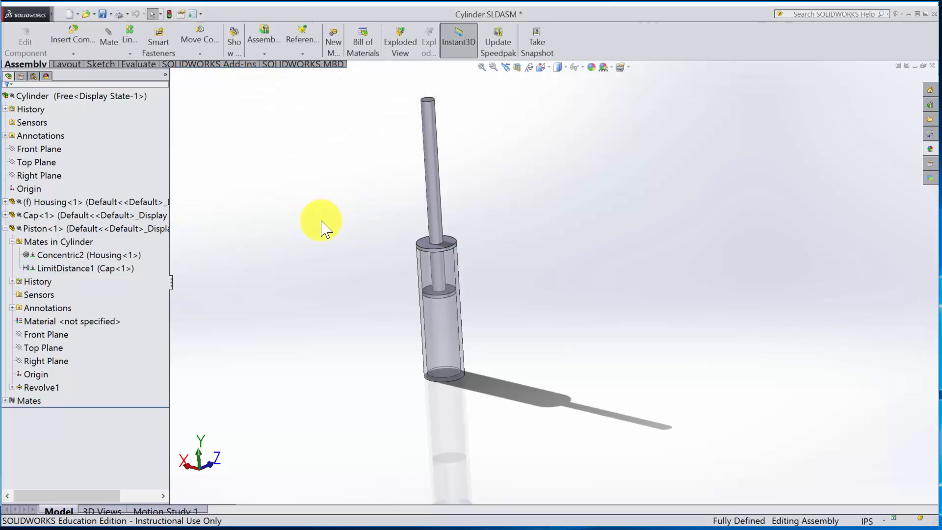
- Activate the Down configuration and move the Piston to test its motion without the limit mate
left_click(33, 76)
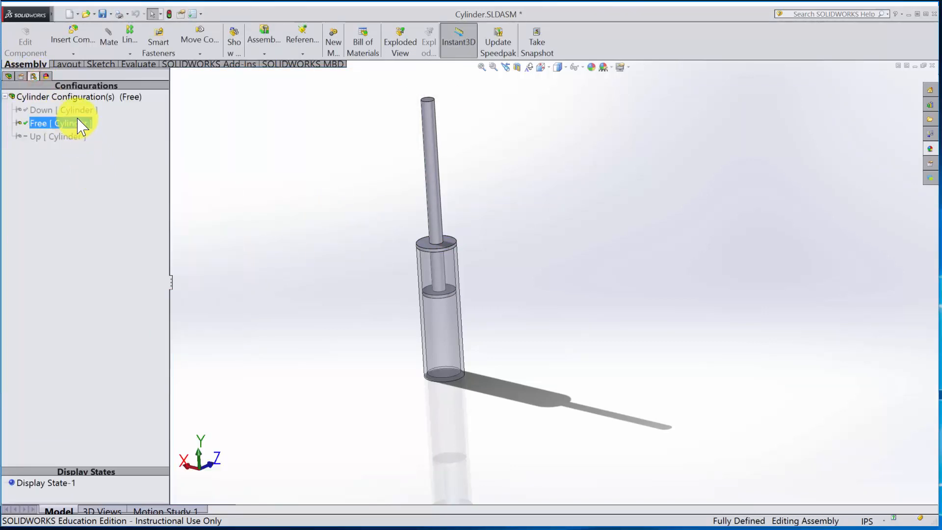
double_click(73, 110)
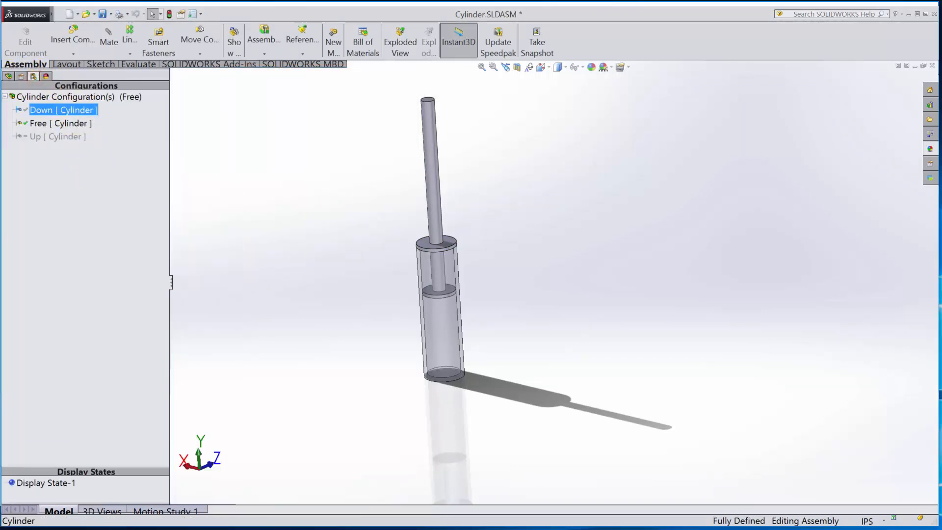
left_click(9, 76)
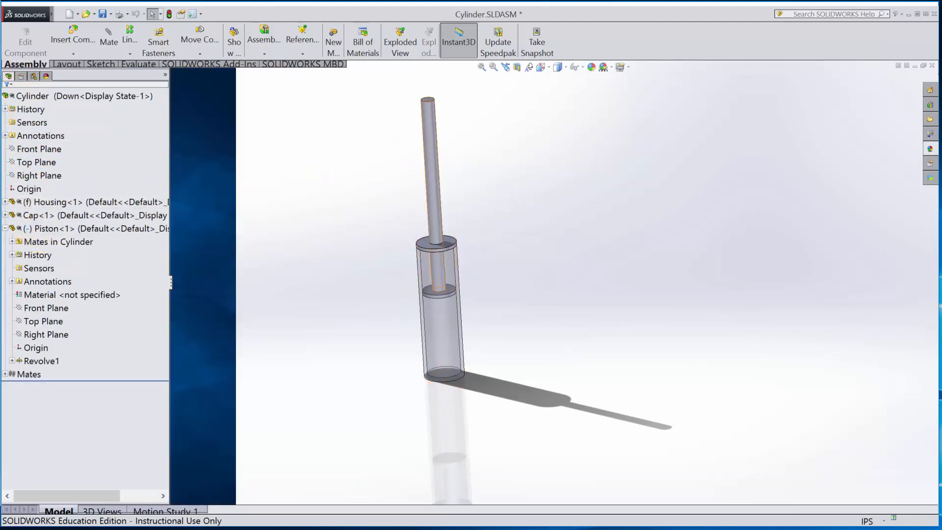
left_click_drag(432, 169, 371, 189)
left_click(591, 303)
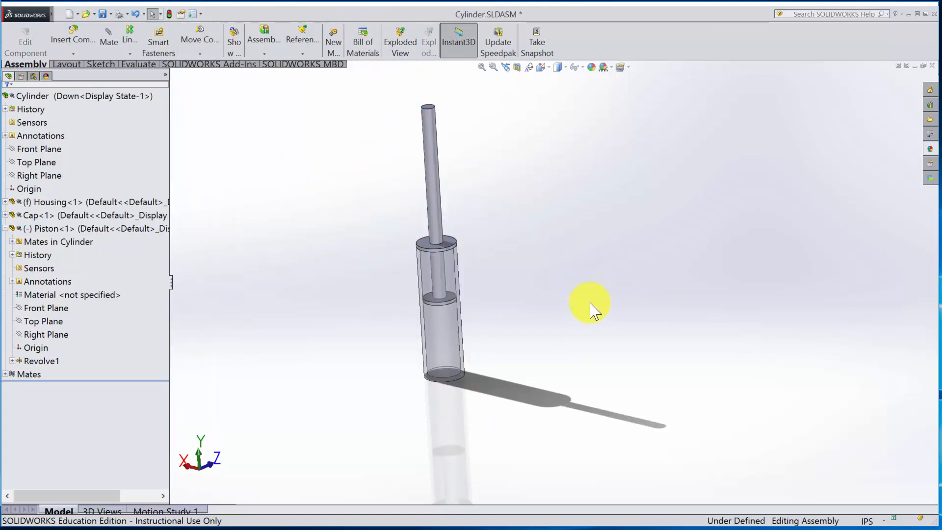
- Add a 9.75 in distance mate between the Cap's underside and the top face of the Piston head
middle_click_drag(591, 303, 541, 219)
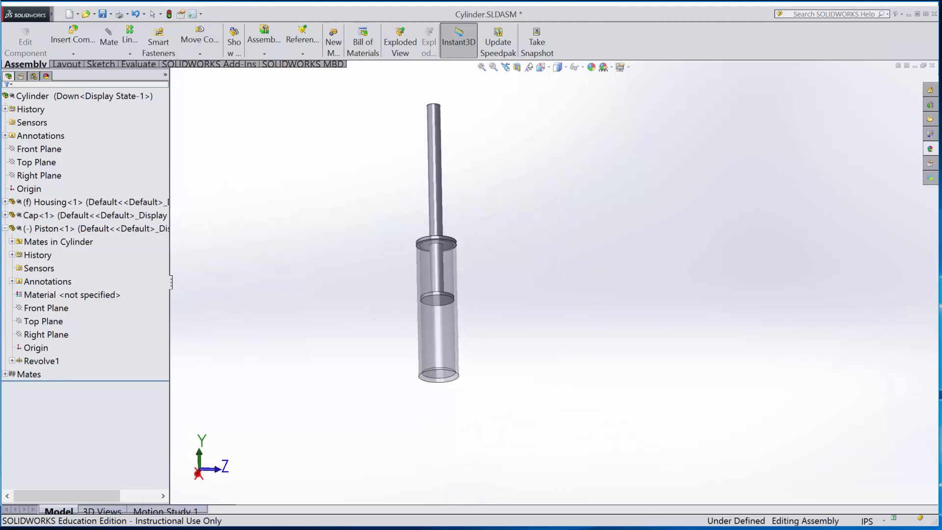
left_click(112, 43)
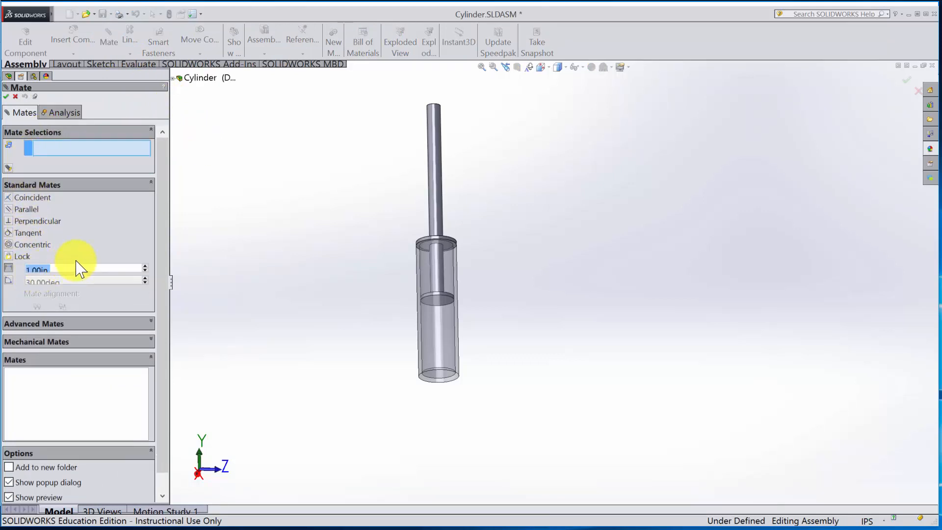
type("9.75")
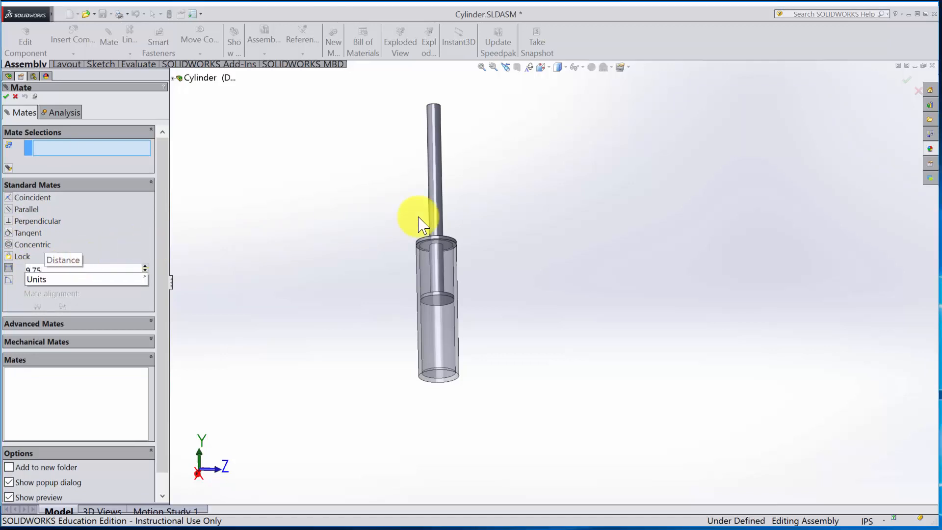
scroll(477, 245, "down", 3)
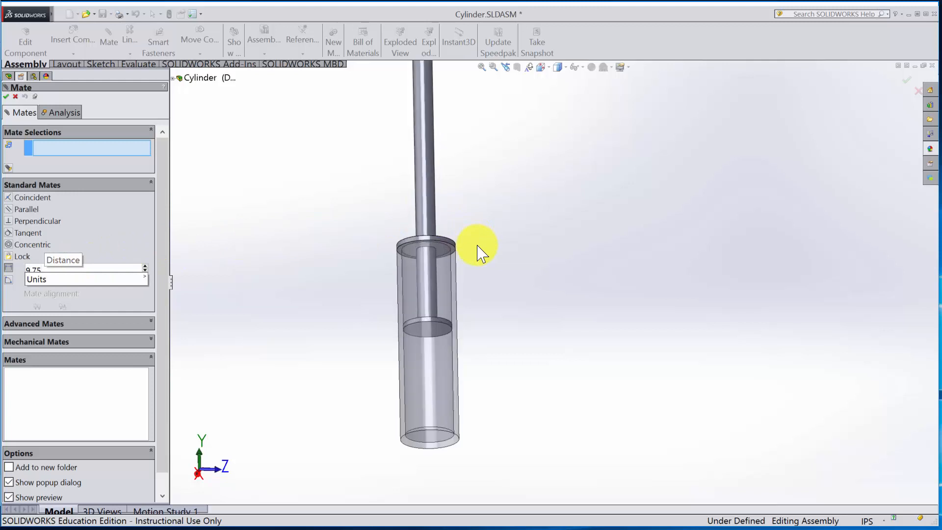
left_click(132, 147)
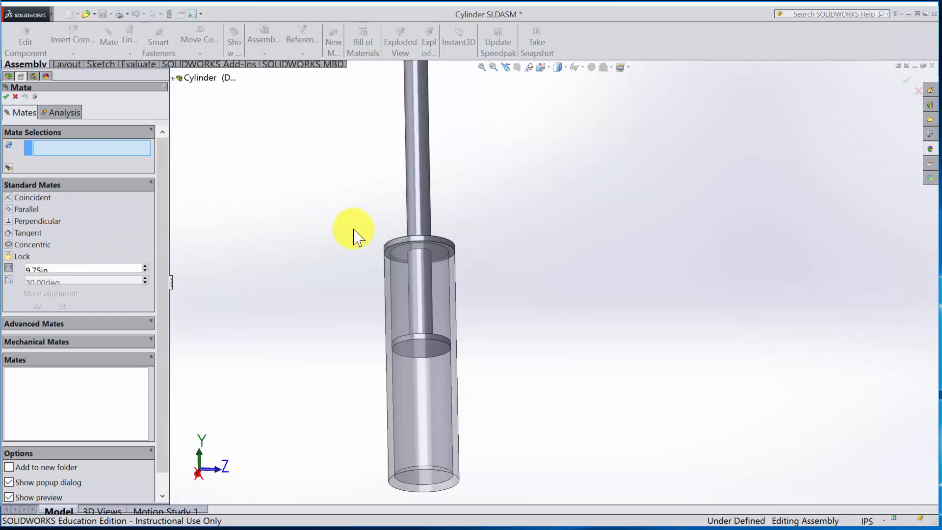
scroll(393, 254, "down", 4)
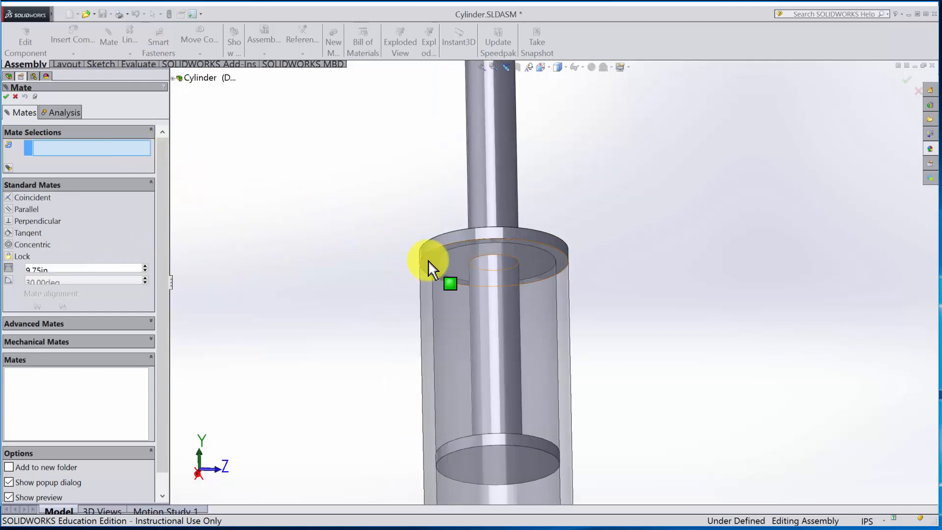
left_click(429, 267)
middle_click_drag(586, 270, 652, 432)
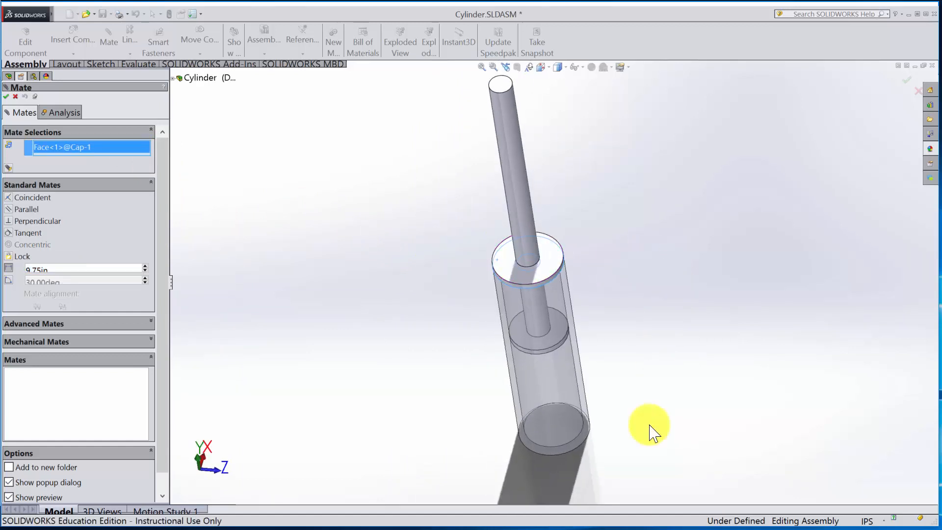
scroll(608, 378, "down", 4)
left_click(488, 285)
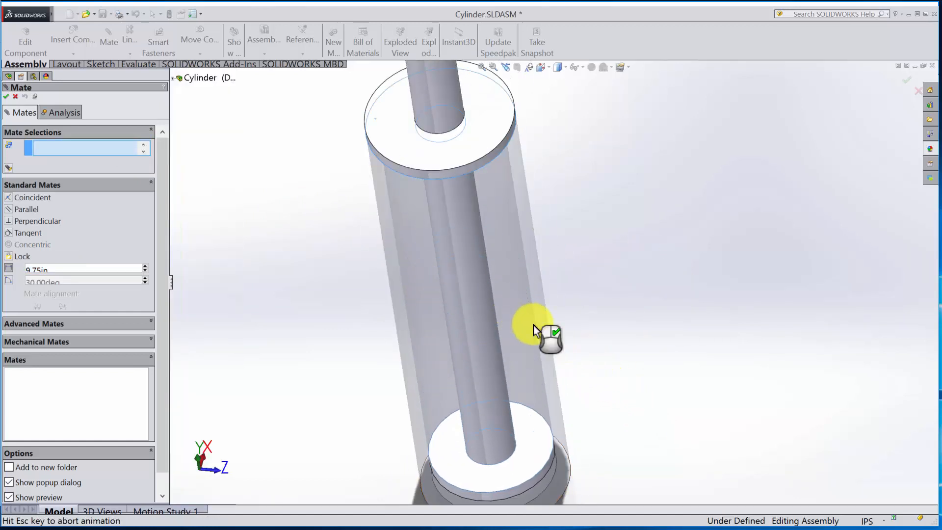
left_click(641, 343)
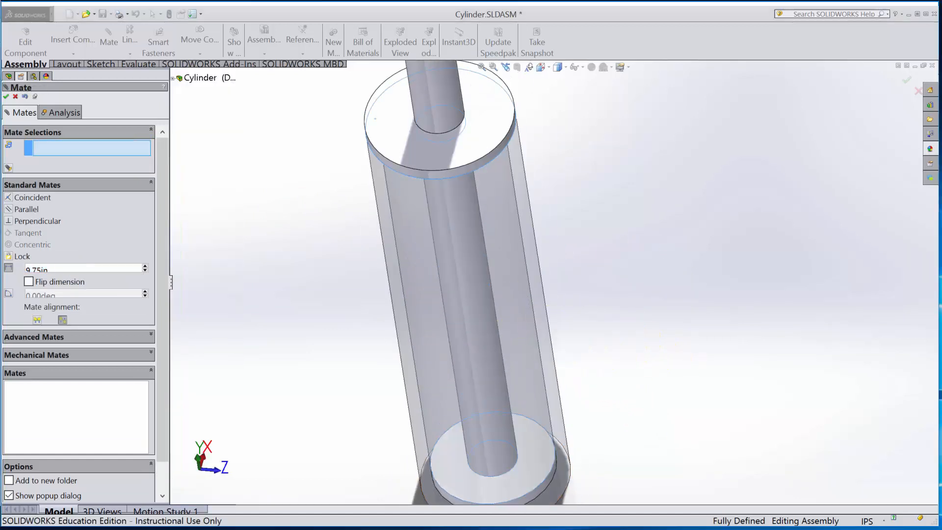
left_click(6, 96)
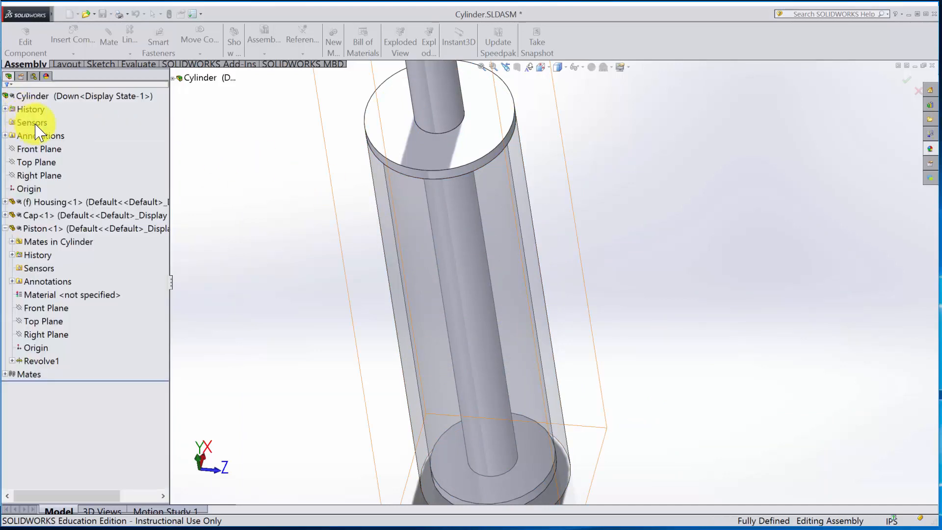
middle_click_drag(262, 314, 281, 197)
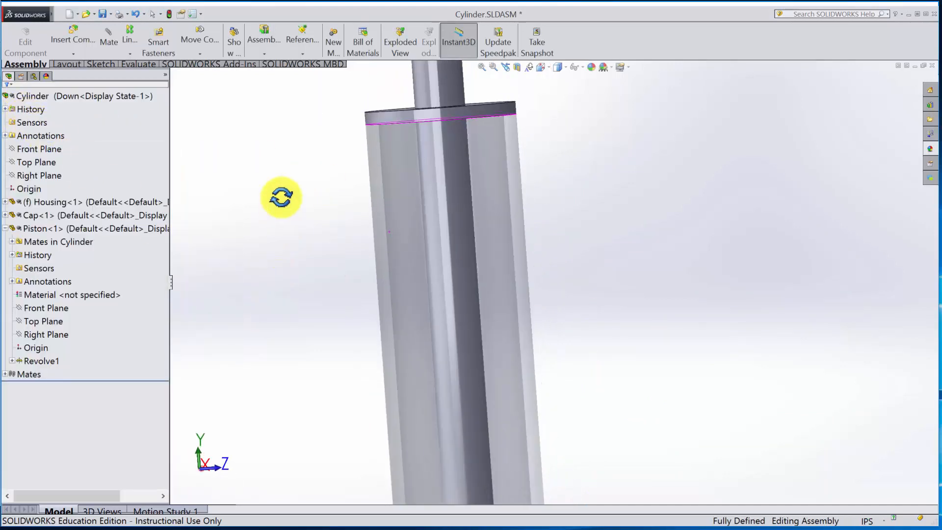
scroll(285, 206, "up", 4)
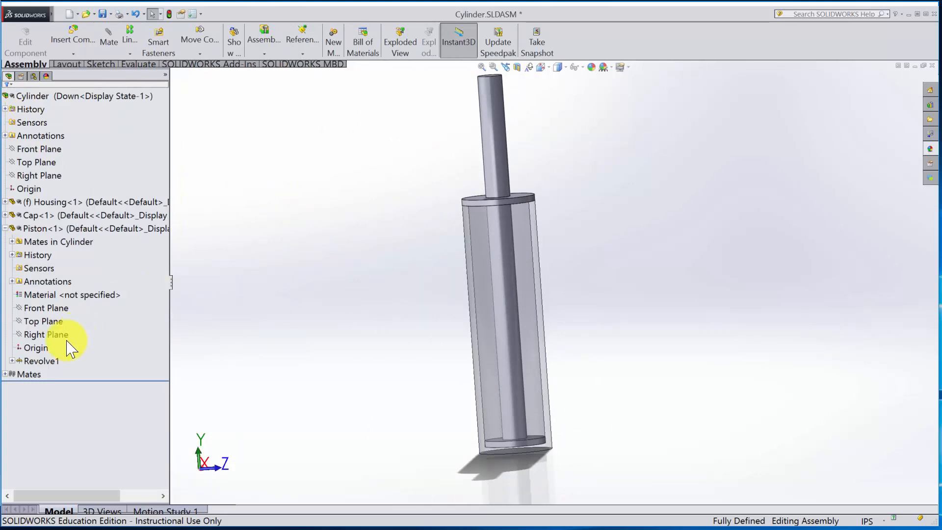
- Unsuppress the Piston's Distance1 mate in the Up configuration through its feature configuration table
left_click(12, 241)
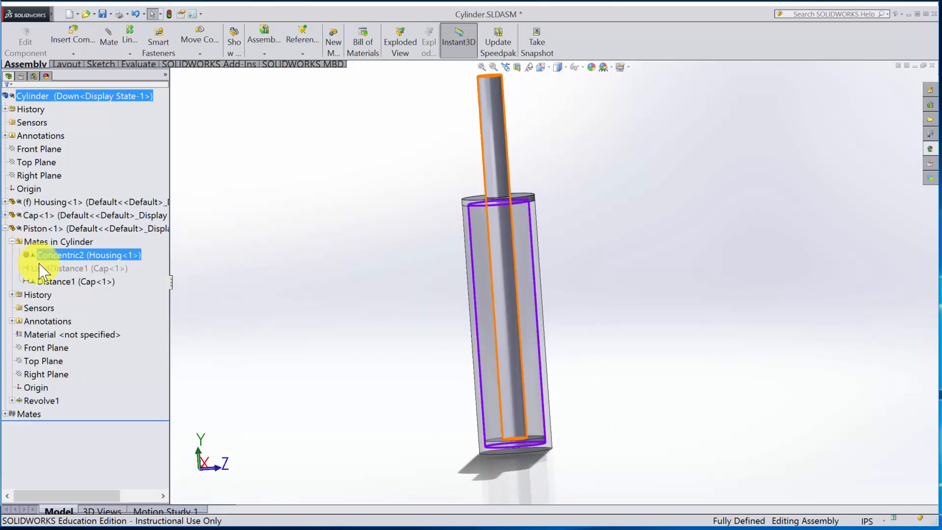
left_click(76, 281)
left_click(77, 273)
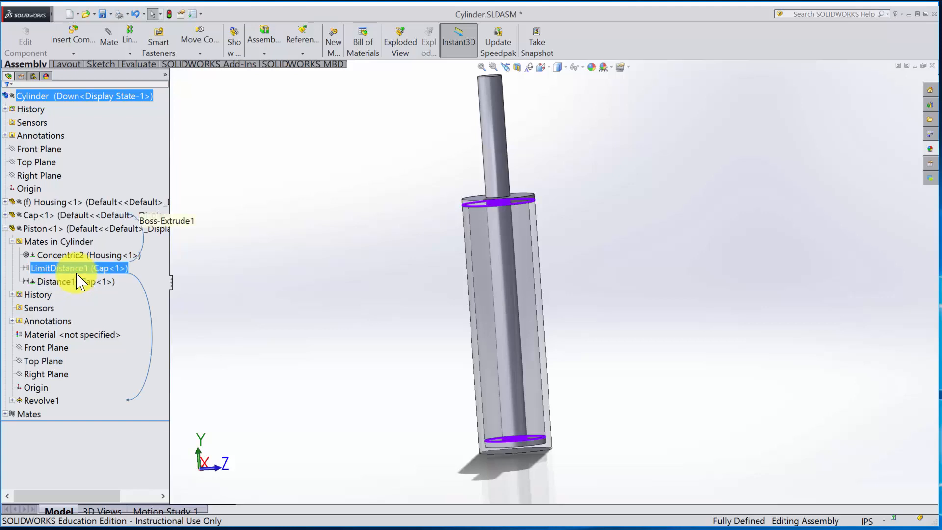
left_click(81, 282)
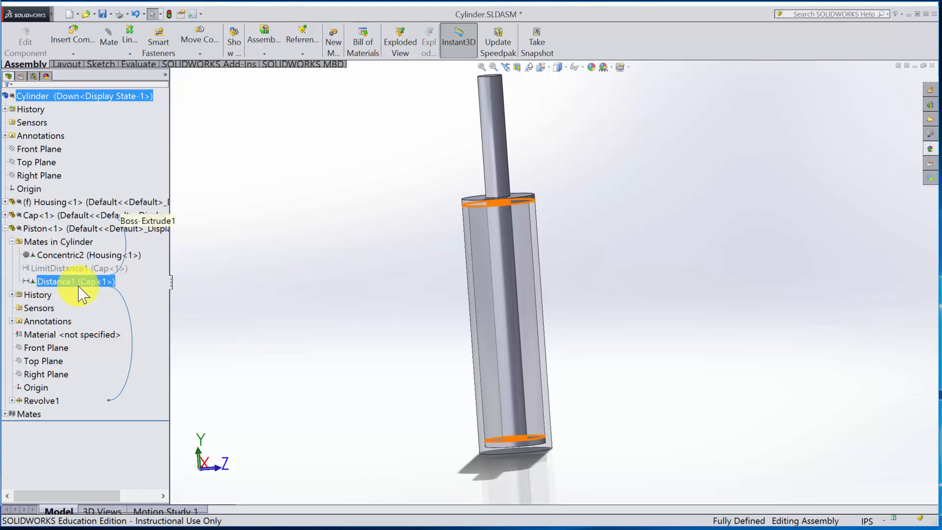
right_click(80, 287)
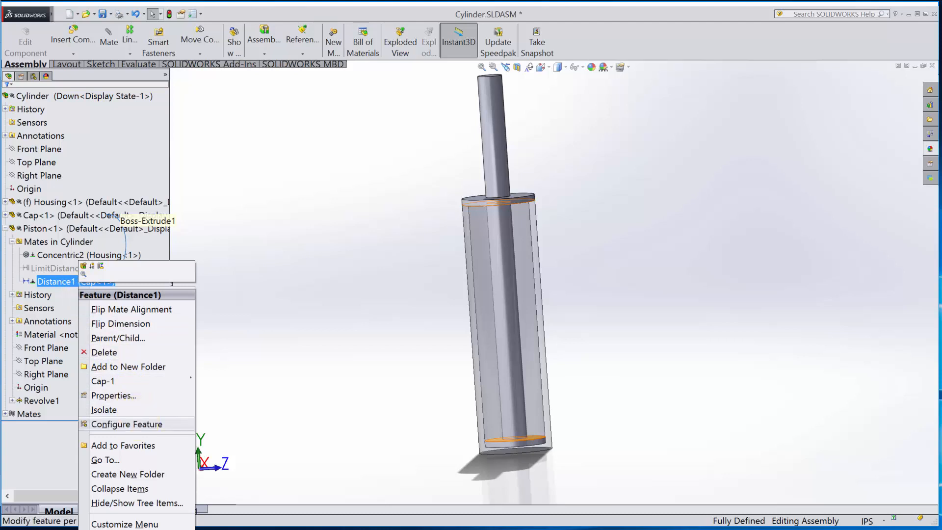
left_click(126, 424)
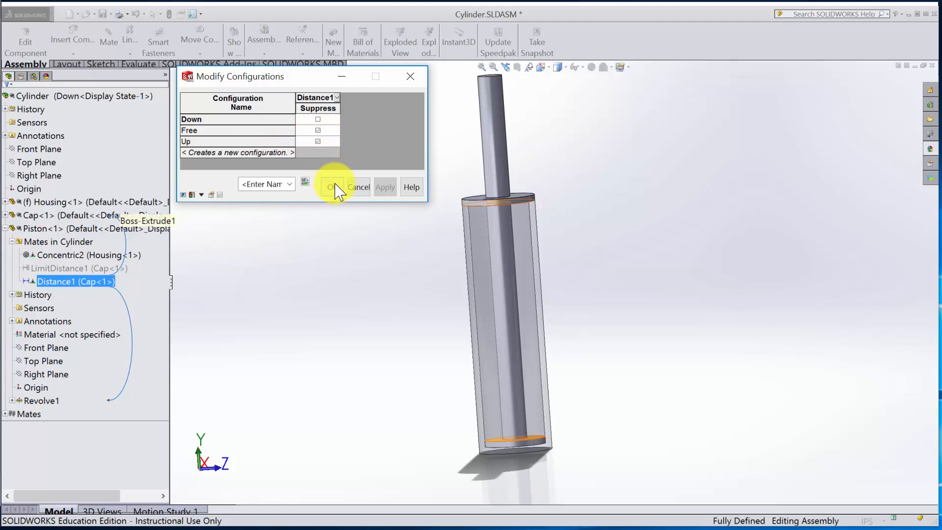
left_click(318, 142)
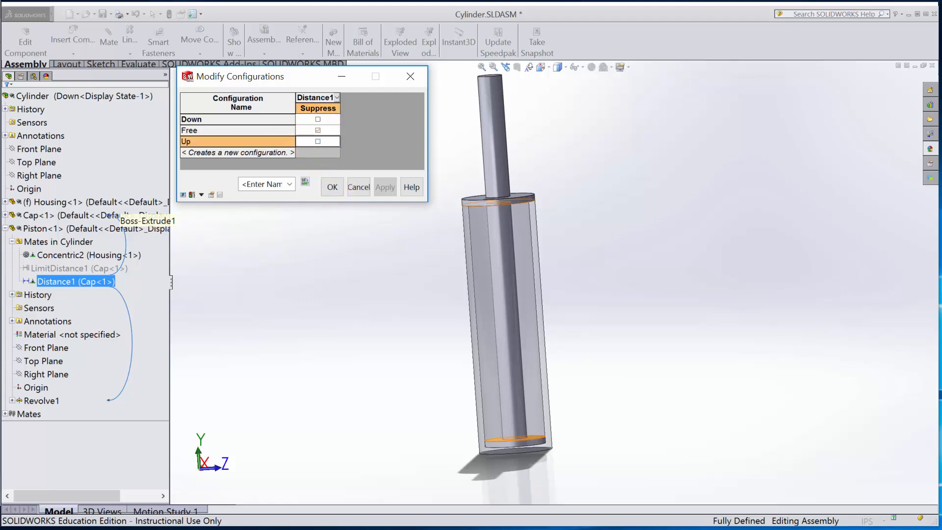
- Add the Distance1 mate's D1 dimension to the configuration table and set it to 0.00 in for Up
left_click(337, 99)
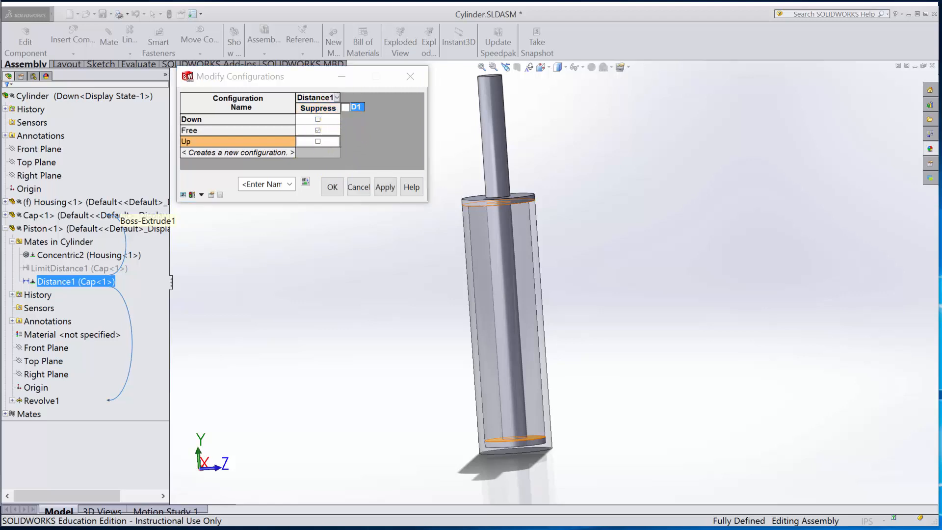
left_click(346, 107)
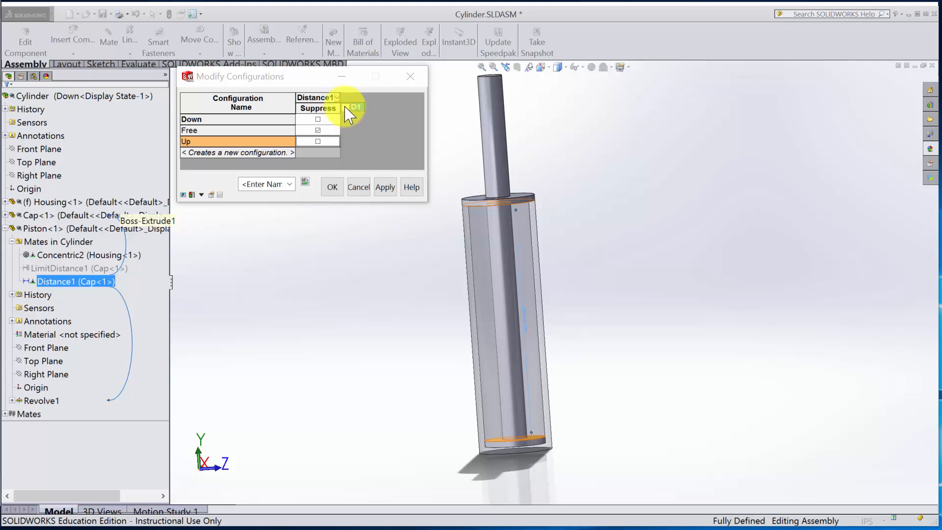
left_click(379, 127)
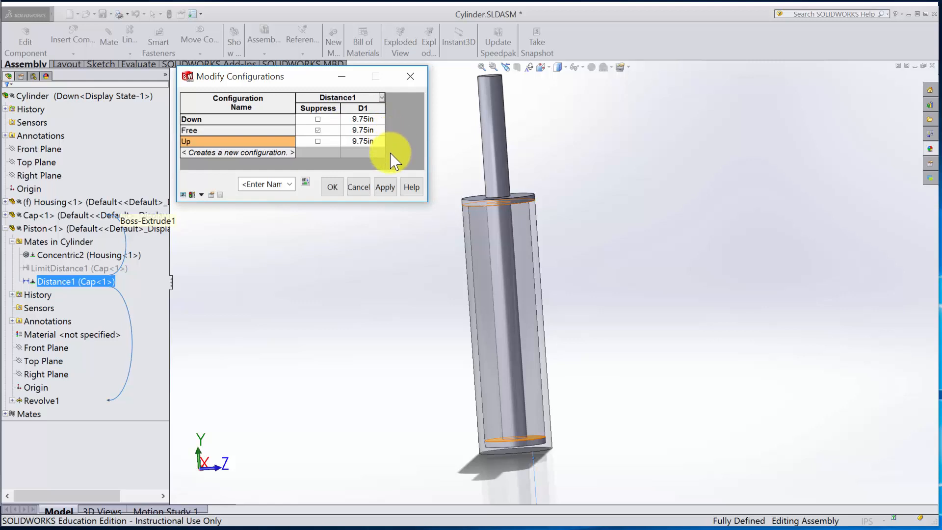
left_click(364, 141)
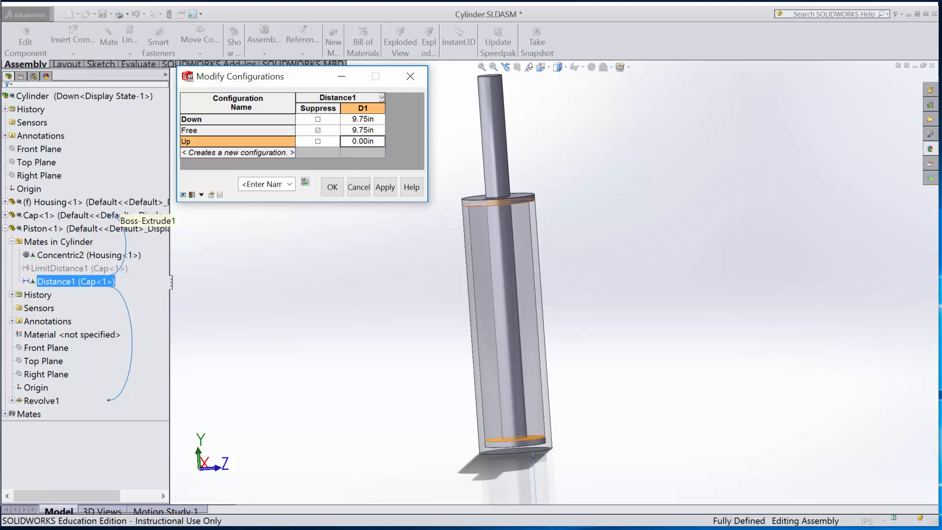
left_click(385, 187)
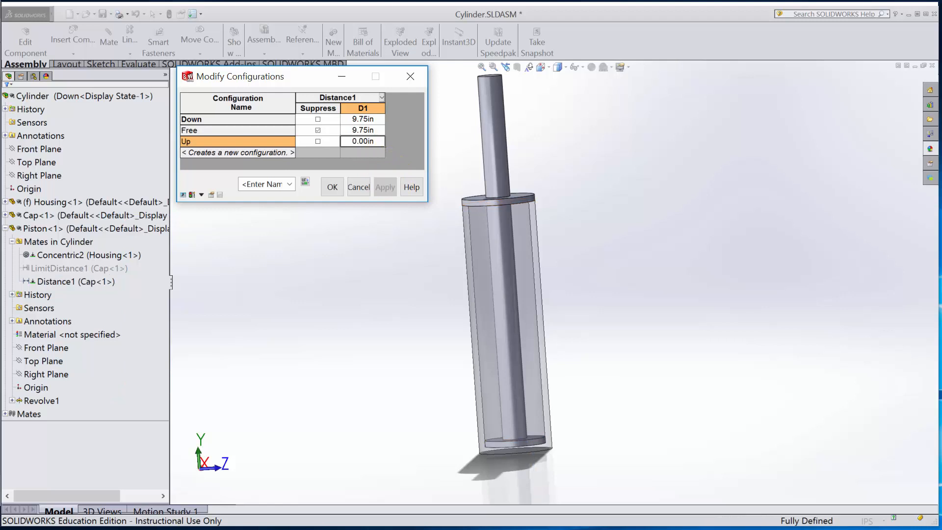
left_click(333, 189)
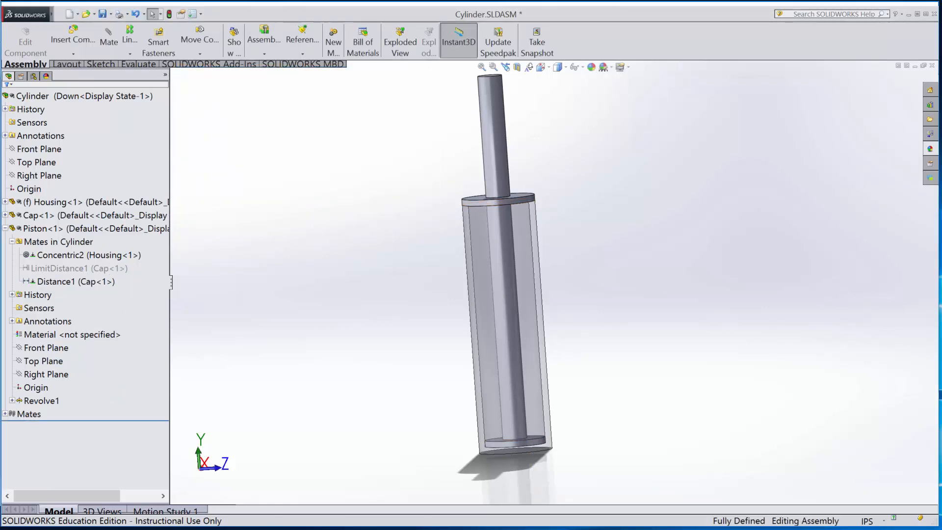
- Test whether the Piston can be moved in the Down configuration and in the Up configuration
left_click(34, 76)
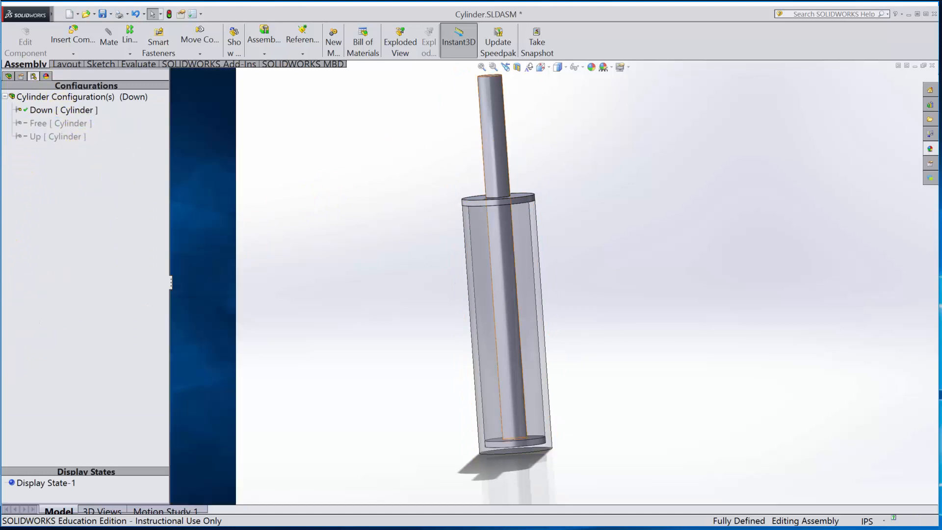
left_click_drag(501, 155, 499, 125)
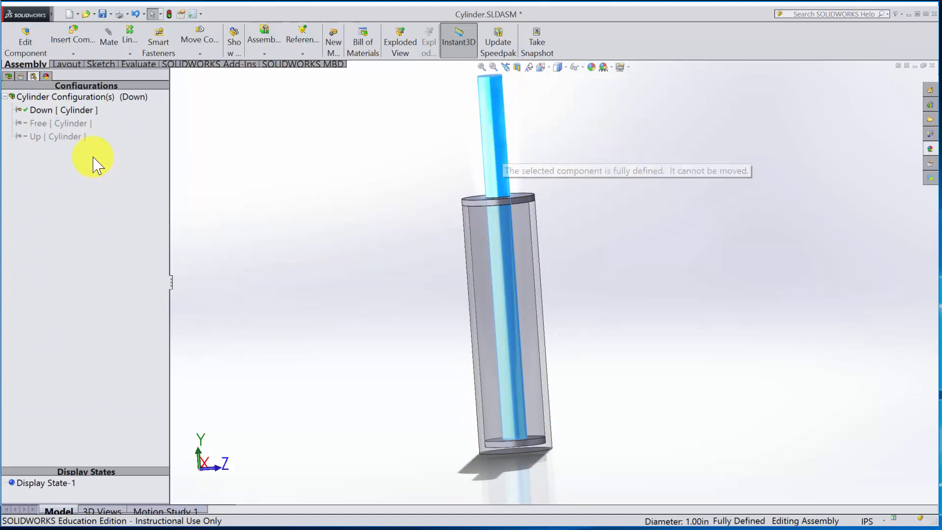
left_click(56, 136)
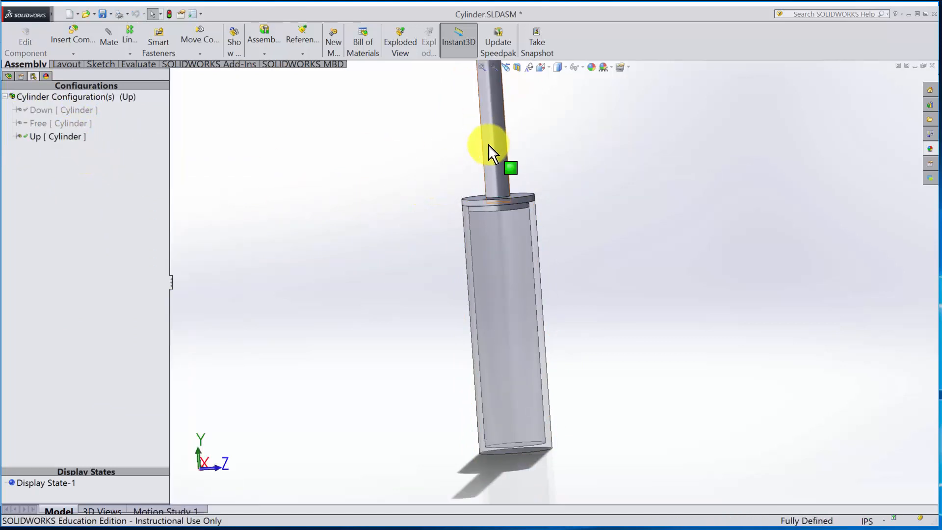
left_click_drag(489, 146, 499, 202)
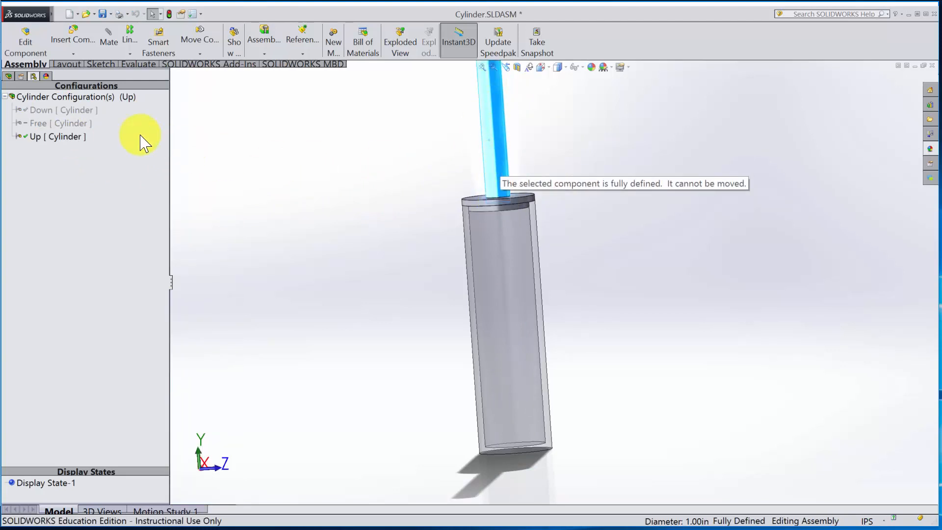
- Activate the Free configuration and slide the Piston farther down into the Housing
double_click(59, 123)
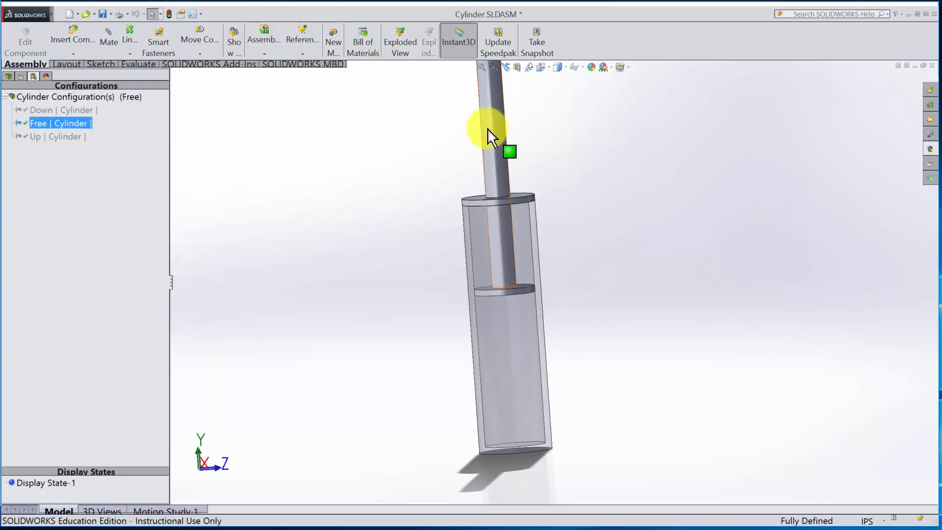
left_click_drag(494, 139, 505, 166)
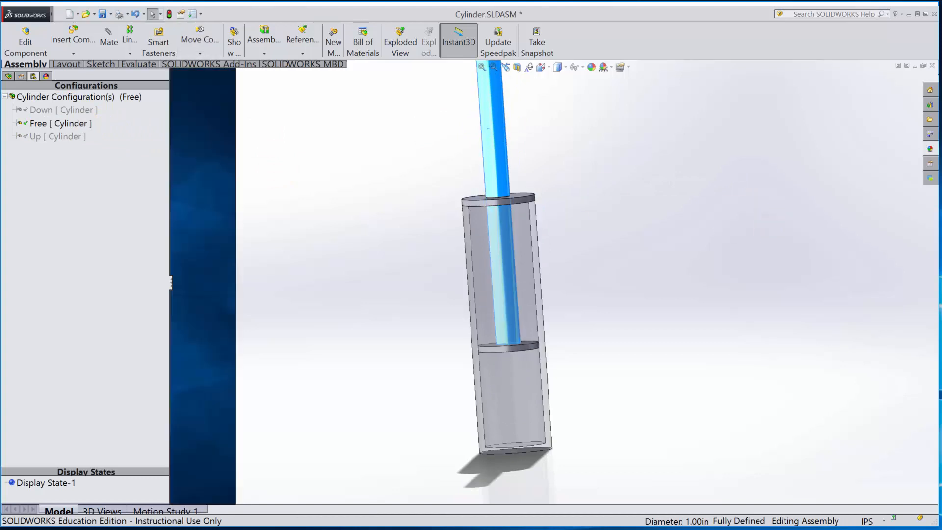
key("f")
middle_click_drag(711, 252, 622, 304)
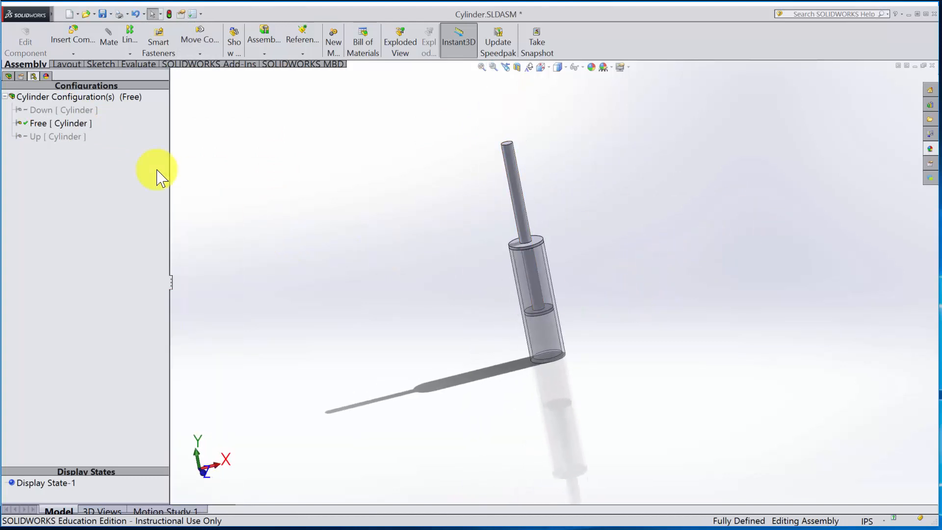
- Start an exploded view of the Free configuration and explode the Cap upward along the Y axis, off the Housing
left_click(9, 76)
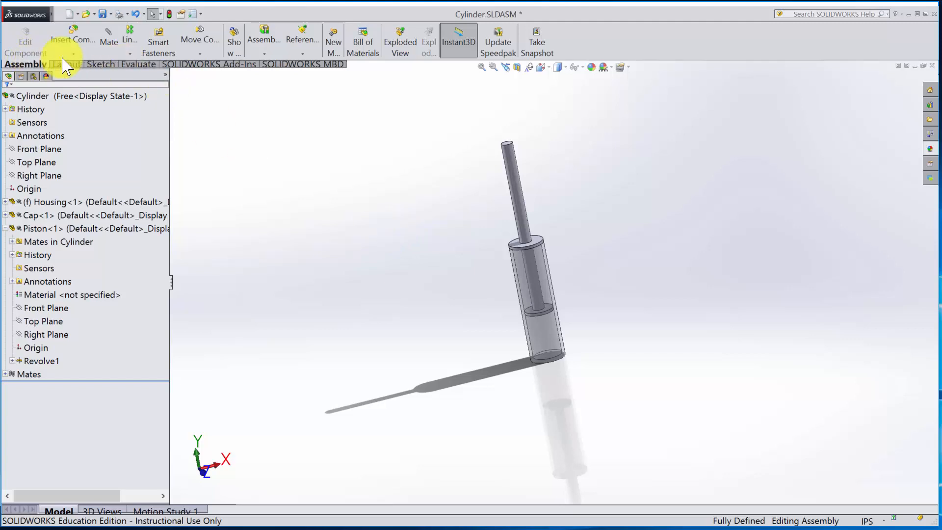
left_click(400, 48)
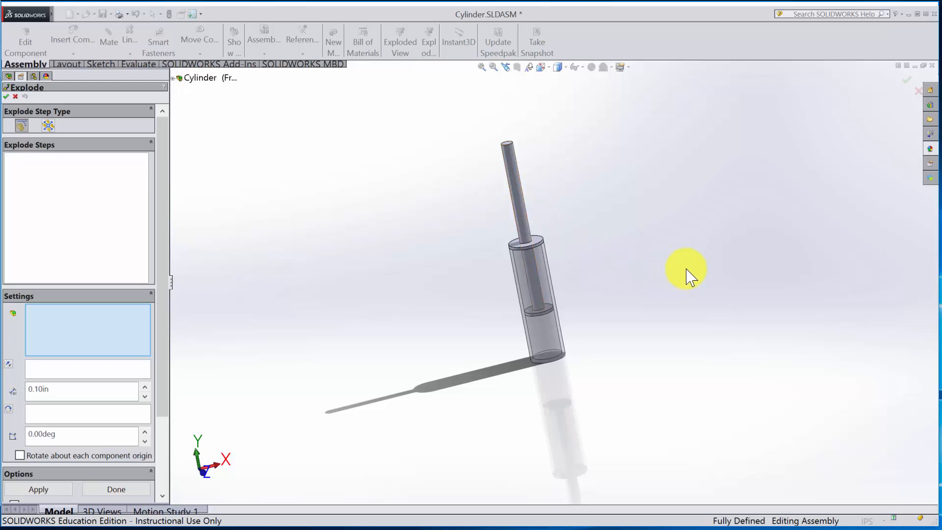
left_click(542, 244)
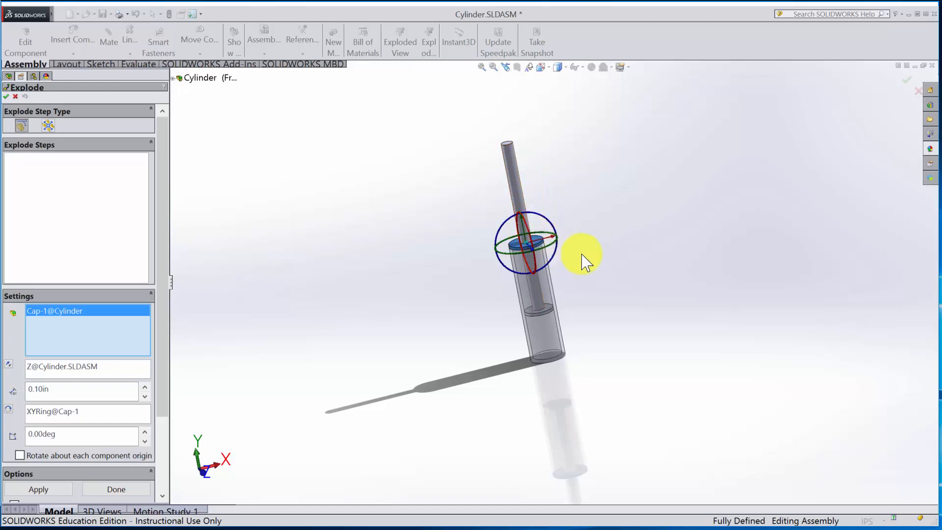
scroll(510, 211, "down", 3)
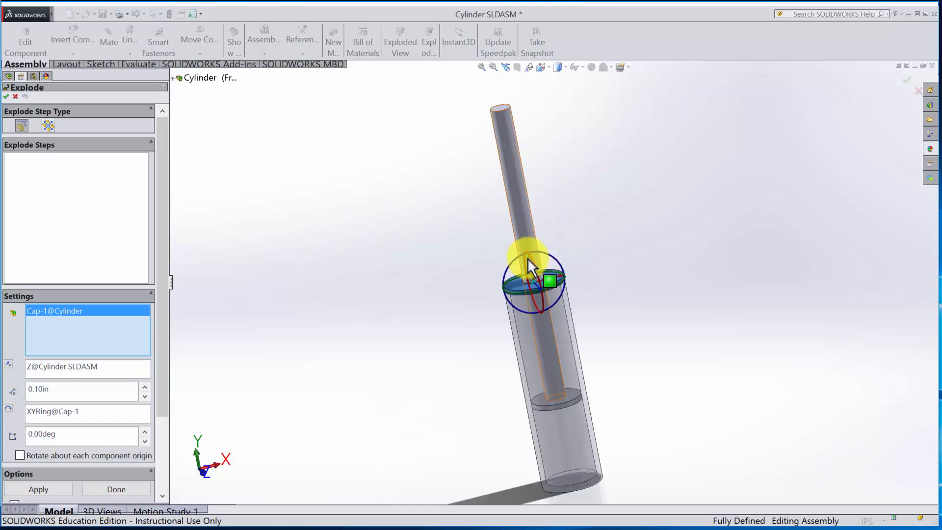
mouse_move(535, 267)
left_mouse_down()
mouse_move(515, 216)
mouse_move(512, 172)
mouse_move(536, 248)
left_mouse_up()
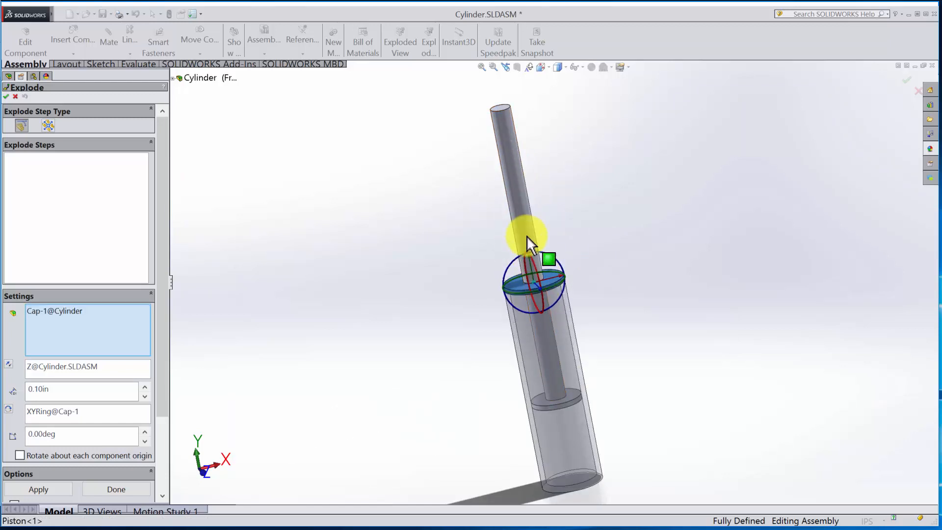
scroll(536, 252, "down", 3)
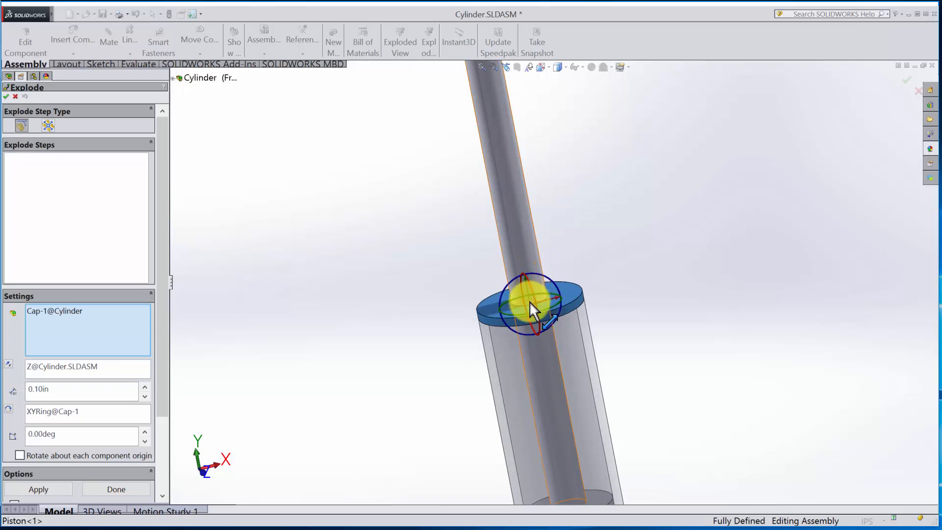
left_click_drag(528, 296, 502, 104)
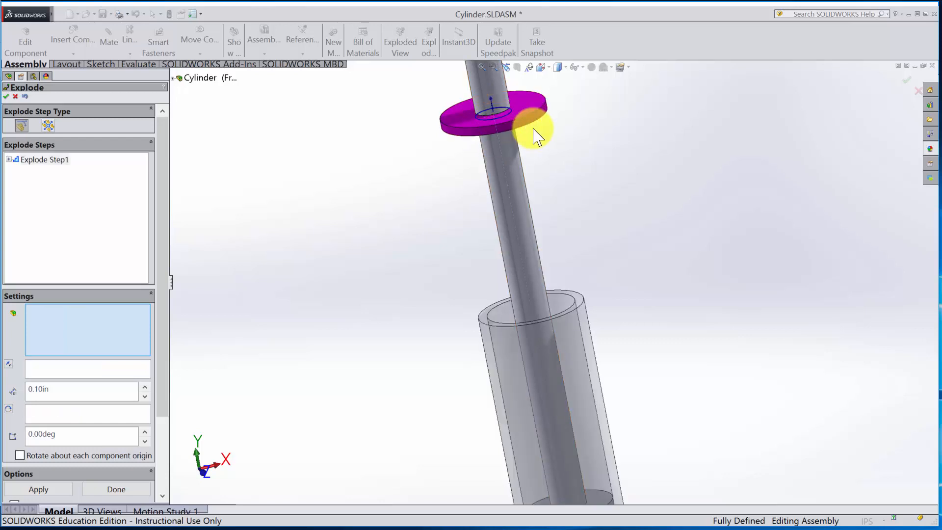
- Add an explode step that moves the Cap sideways along the X axis, clear of the Piston rod
key("f")
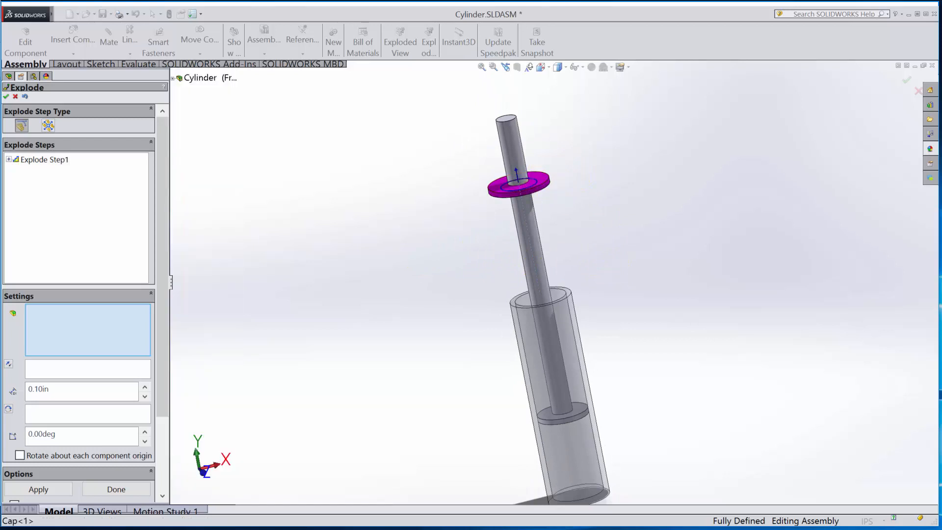
left_click(543, 182)
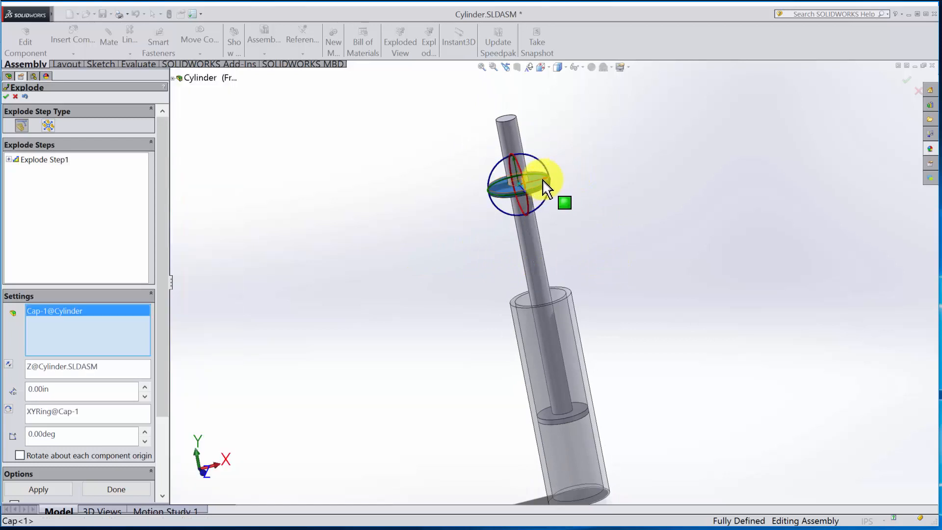
scroll(548, 186, "down", 4)
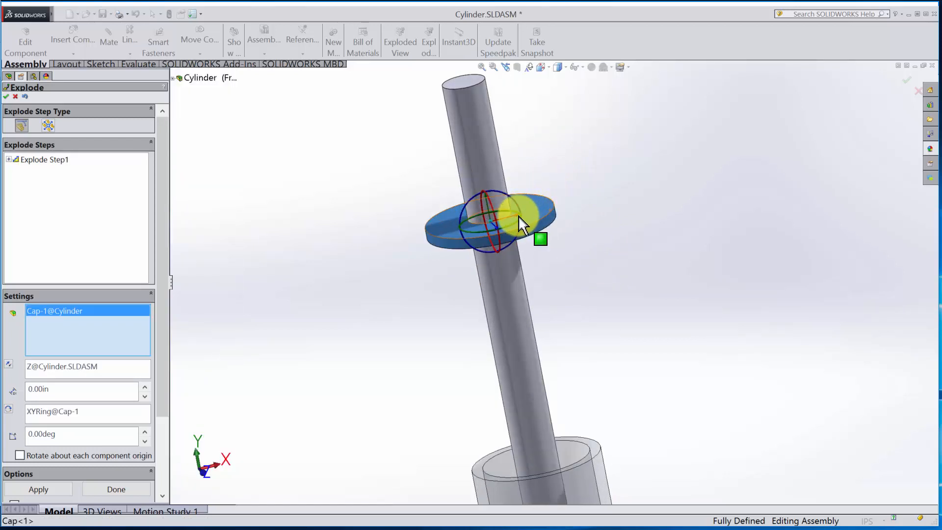
left_click_drag(519, 216, 814, 173)
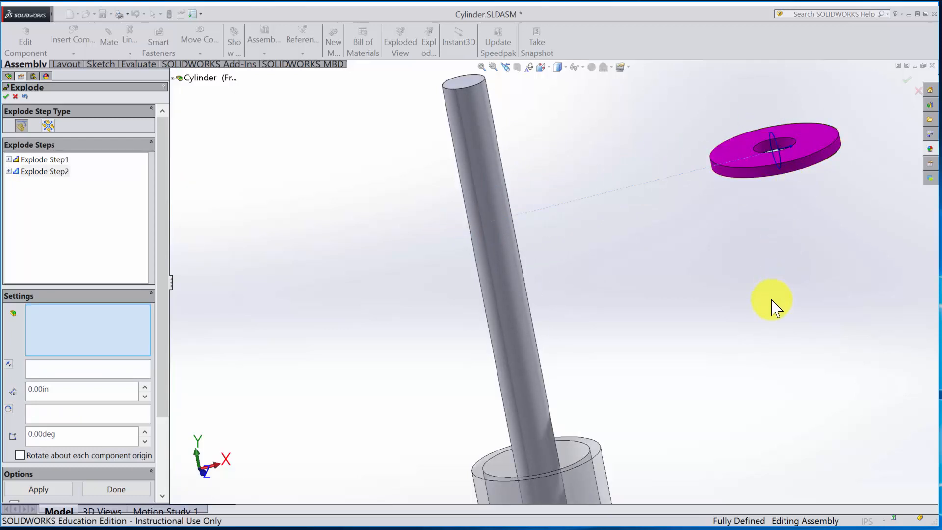
- Explode the Piston upward along the Y axis until its head clears the Housing, and finish the exploded view
left_click(527, 395)
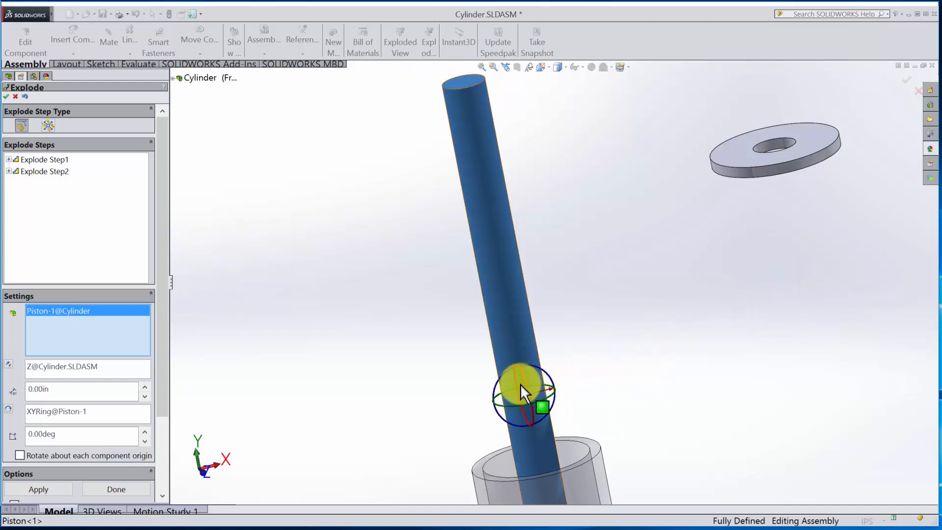
left_click_drag(523, 383, 455, 10)
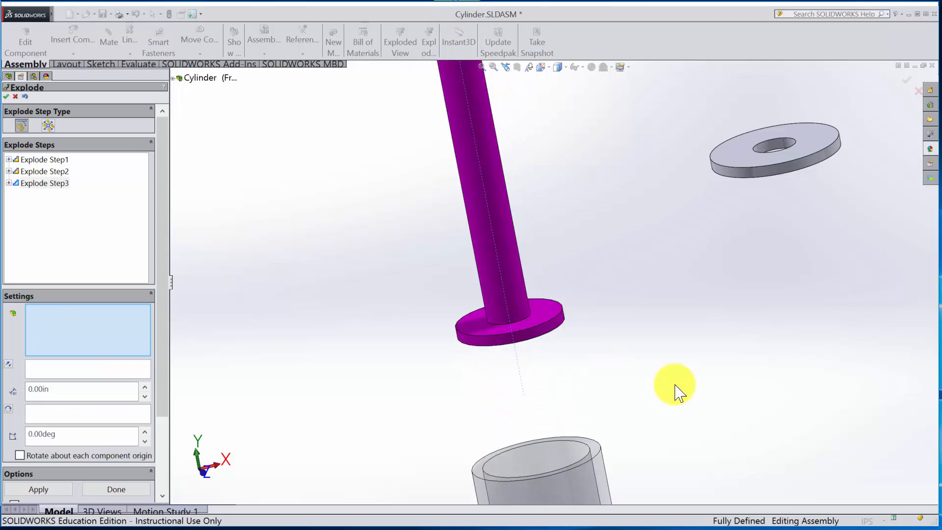
scroll(697, 341, "up", 3)
scroll(701, 350, "up", 2)
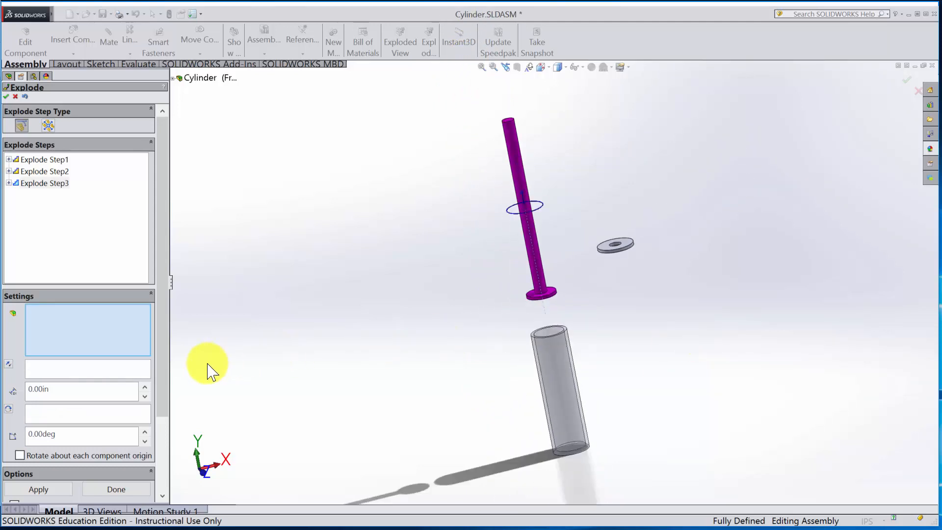
scroll(162, 452, "down", 5)
scroll(147, 343, "up", 5)
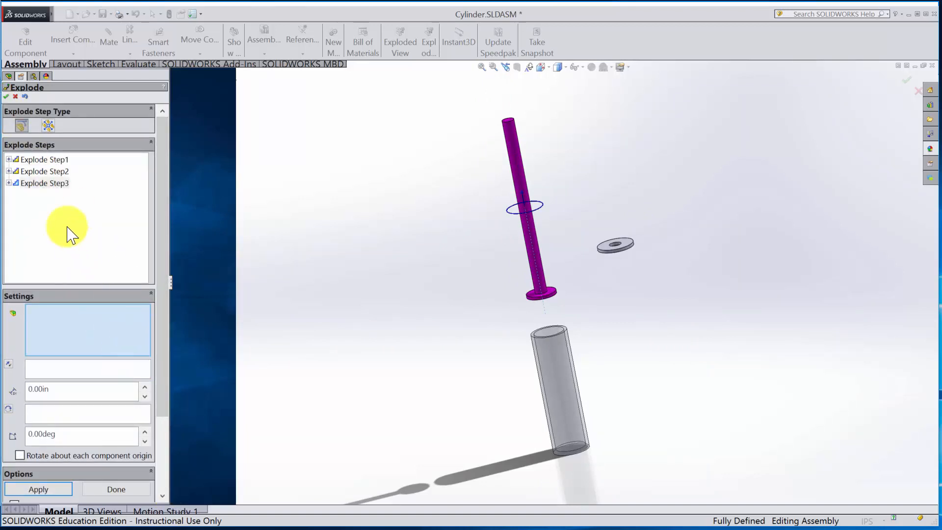
left_click(6, 96)
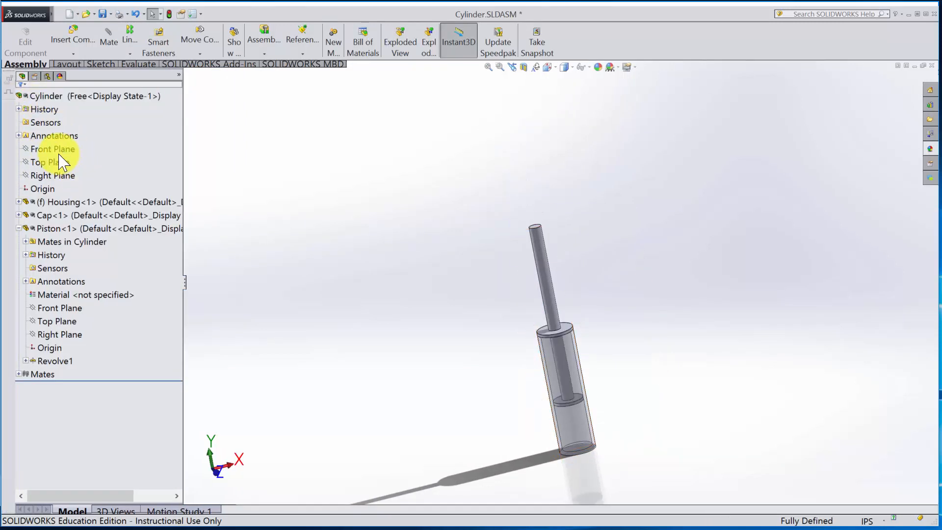
- List the assembly configurations, expand Free down to the explode steps of ExplView1, and show the assembly exploded
left_click(46, 76)
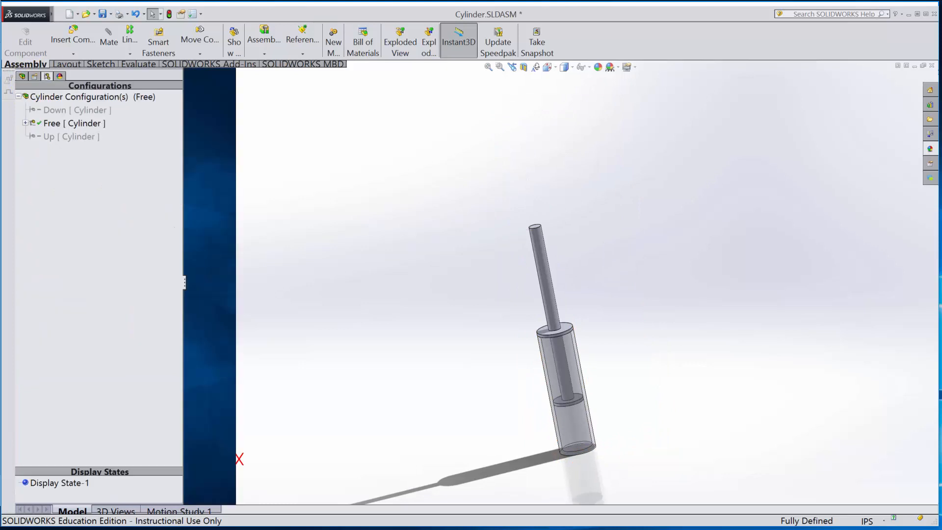
left_click(34, 96)
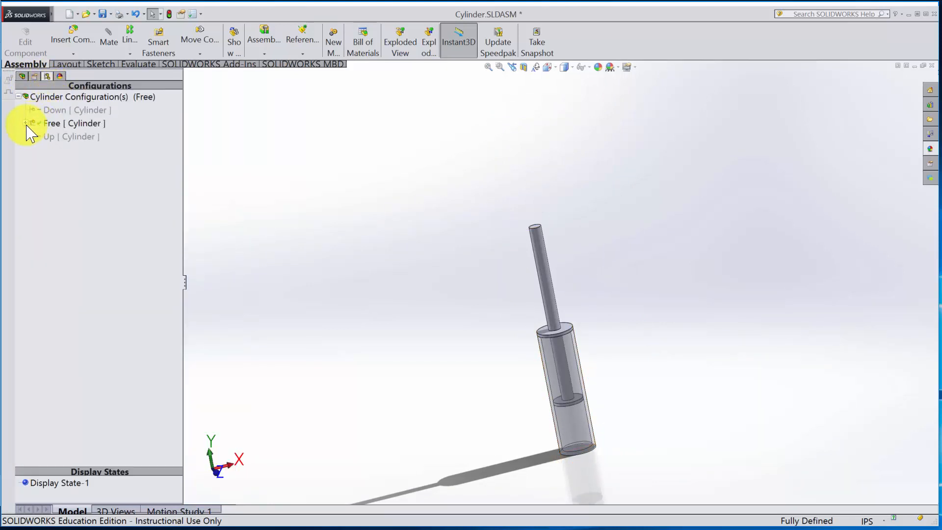
left_click(25, 123)
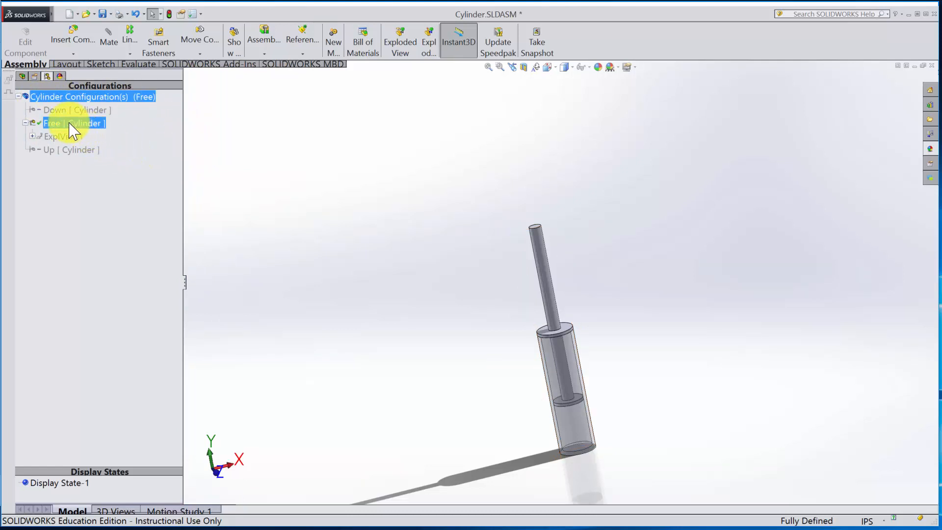
left_click(33, 136)
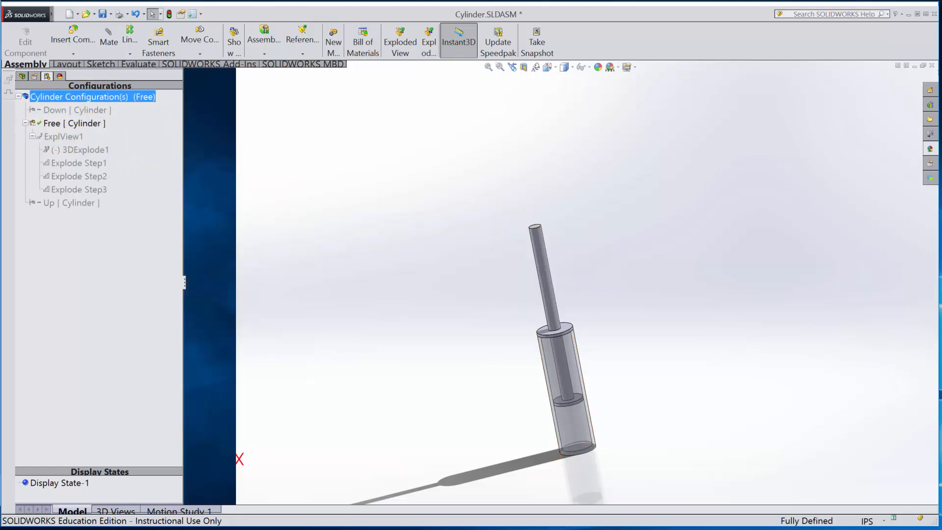
left_click(58, 136)
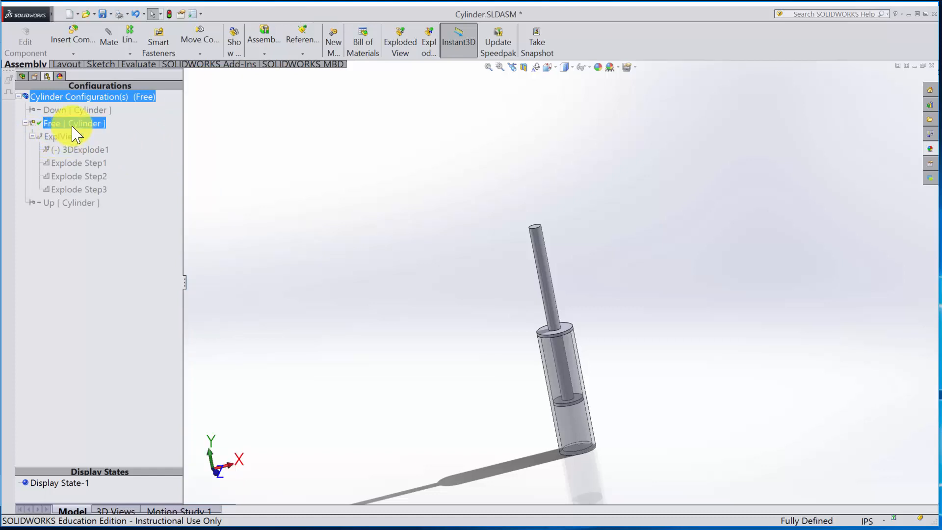
double_click(68, 137)
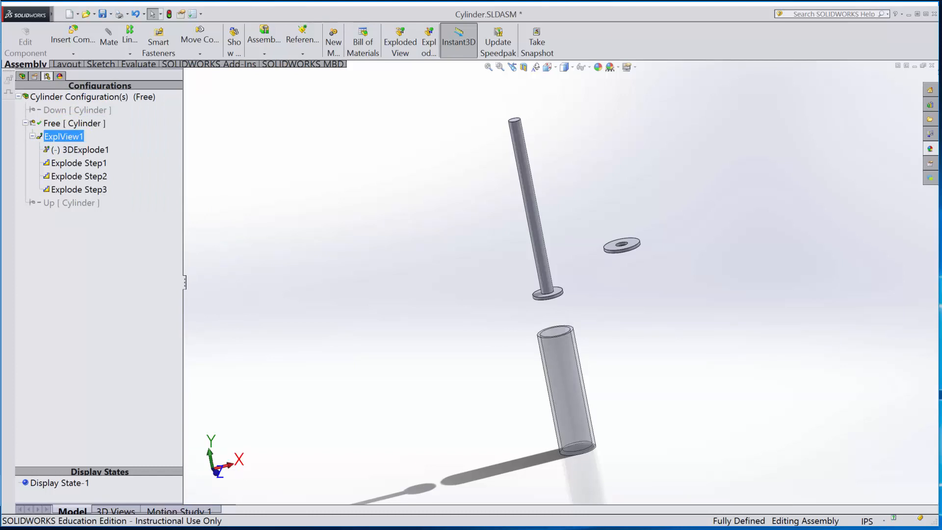
- Examine 3DExplode1 and Explode Step1 to Explode Step3 one by one to see which component each affects
left_click(74, 149)
left_click(78, 163, "ctrl")
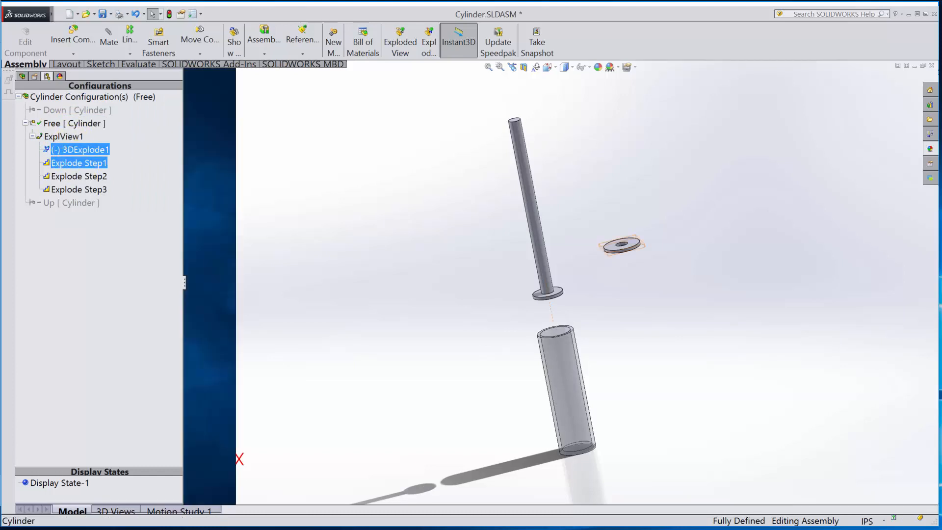
left_click(79, 176)
left_click(79, 189, "ctrl")
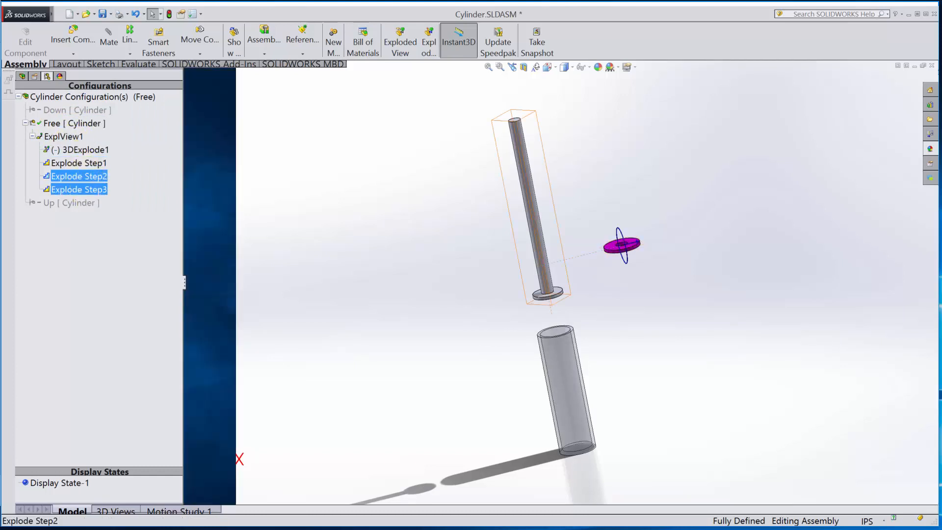
left_click(78, 189)
- Collapse the Free configuration's exploded view, explode it again, and select its 3DExplode1 sketch
double_click(74, 136)
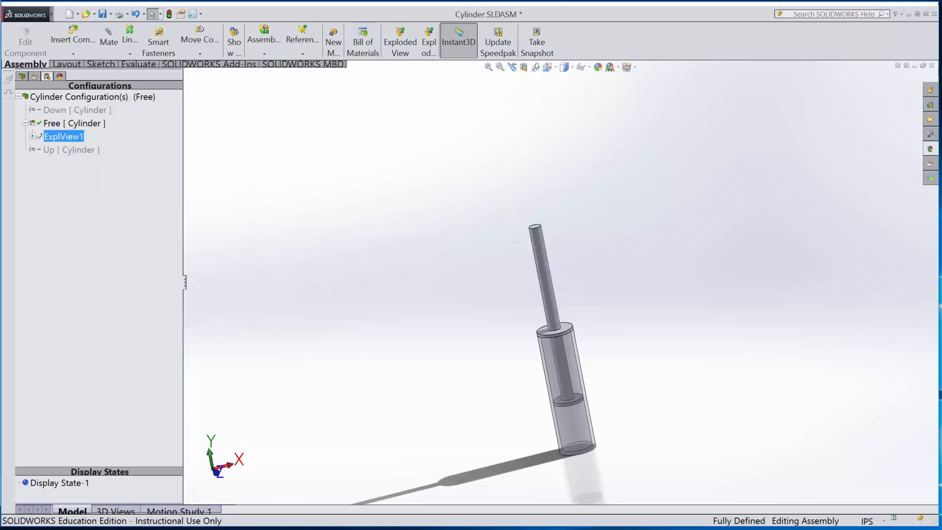
left_click(32, 136)
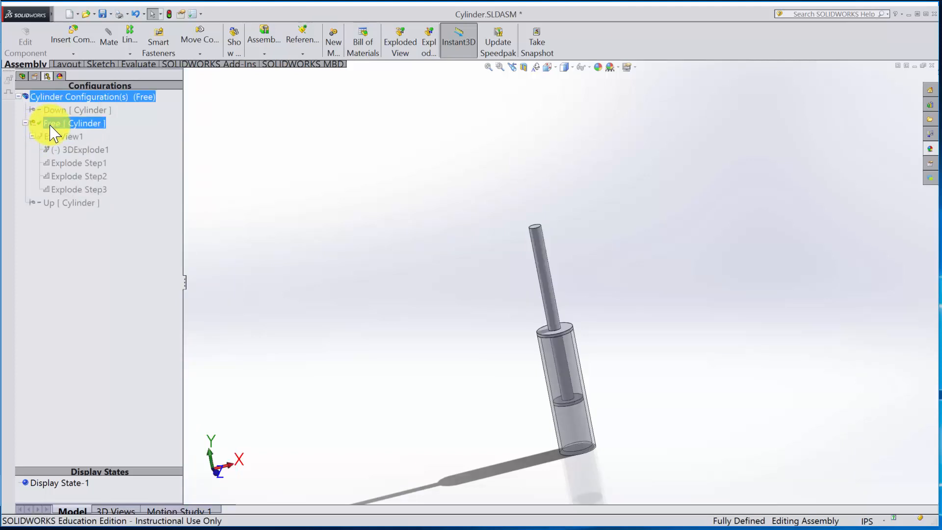
double_click(57, 136)
left_click(65, 150)
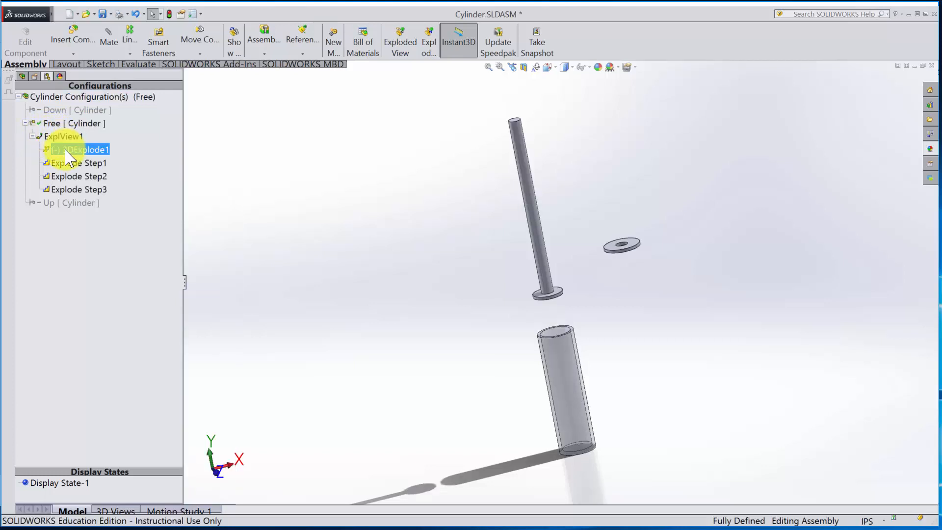